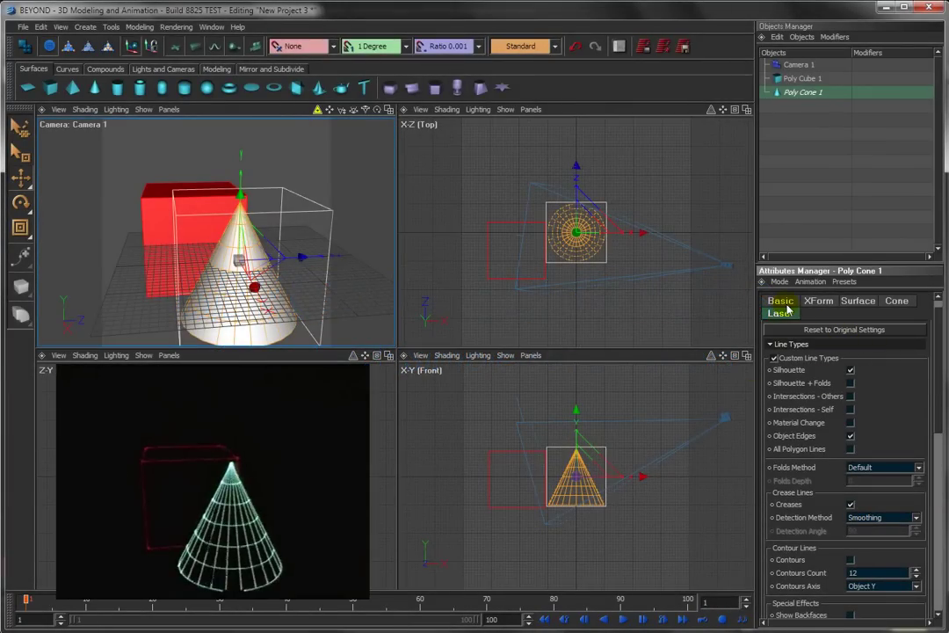
# Step: Check the cone's property tabs, then create New Project 4 with File > New
pyautogui.click(781, 301)
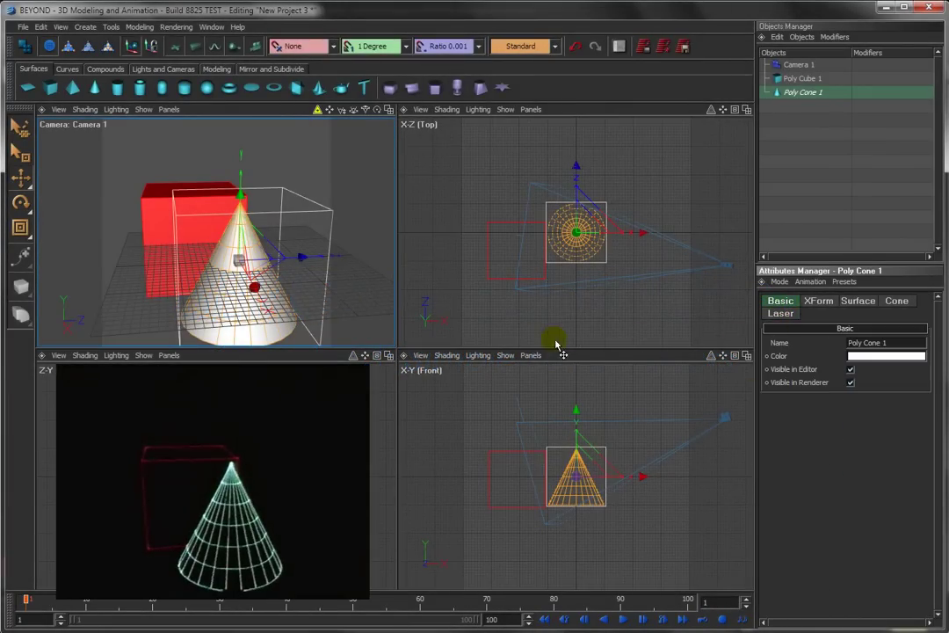
pyautogui.click(781, 314)
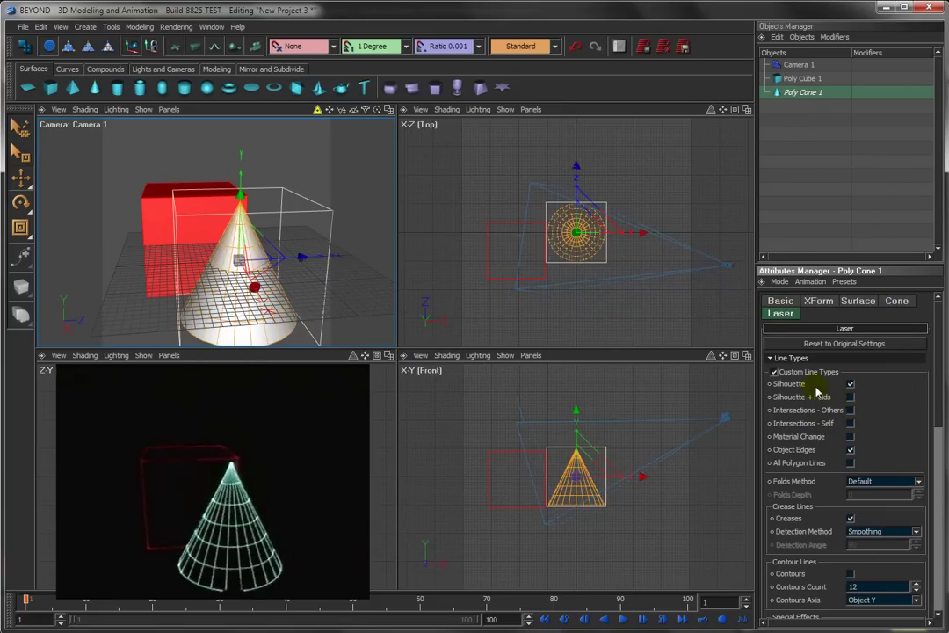
pyautogui.click(22, 27)
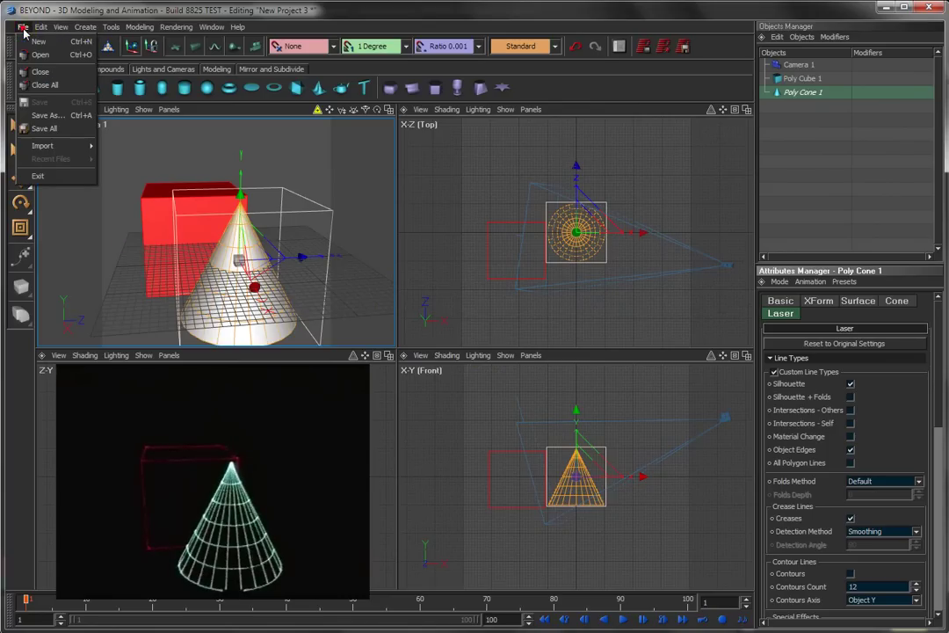
pyautogui.click(36, 42)
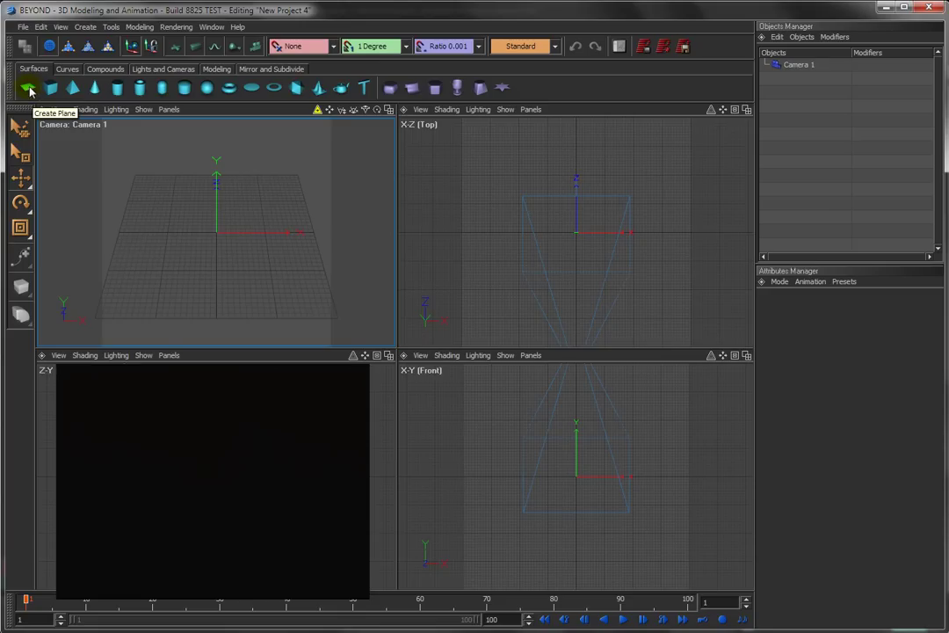
# Step: Add a plane and set its width and depth segments to 5
pyautogui.click(27, 91)
pyautogui.moveTo(185, 233)
pyautogui.mouseDown()
pyautogui.moveTo(211, 239)
pyautogui.moveTo(222, 257)
pyautogui.mouseUp()
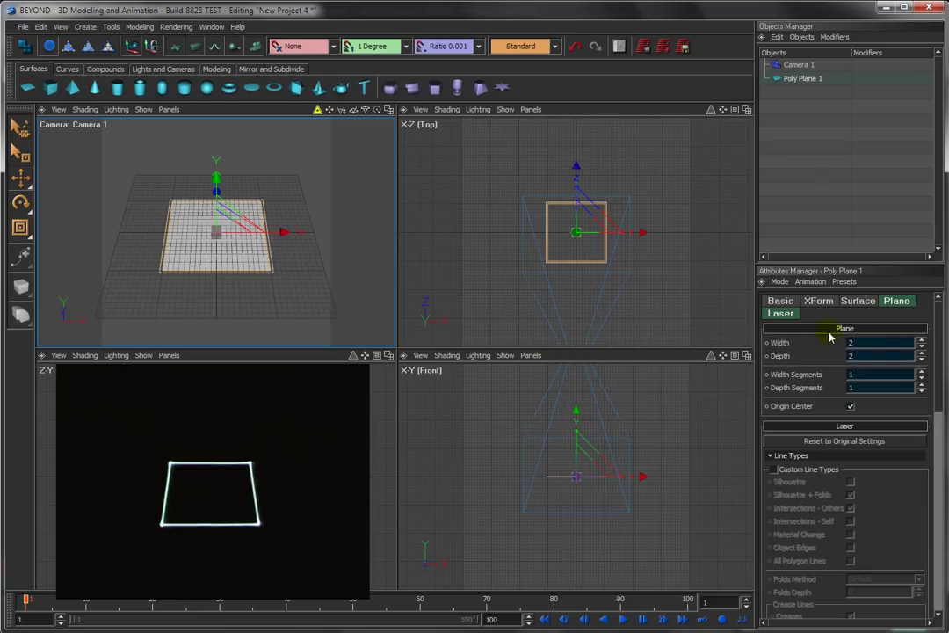
pyautogui.click(922, 373)
pyautogui.click(922, 372)
pyautogui.click(922, 373)
pyautogui.click(922, 372)
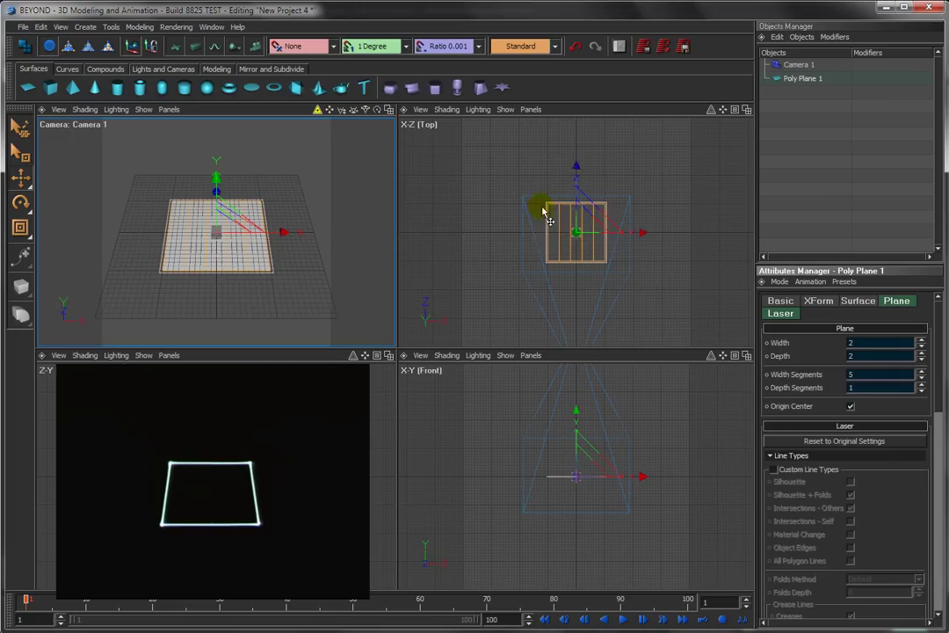
pyautogui.click(922, 384)
pyautogui.click(922, 383)
pyautogui.click(921, 384)
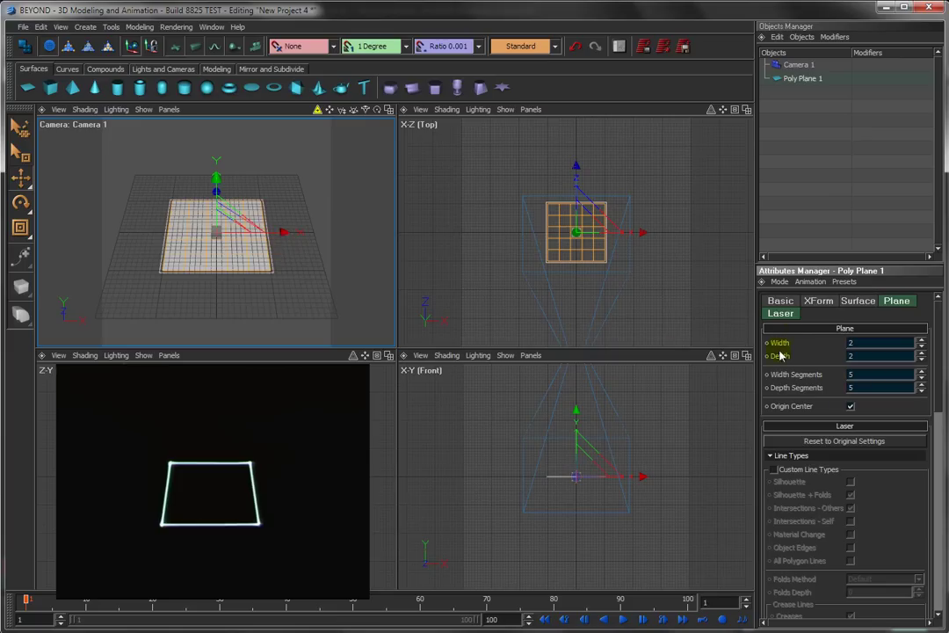
# Step: Enable Custom Line Types and Object Edges for the plane's laser output
pyautogui.click(780, 314)
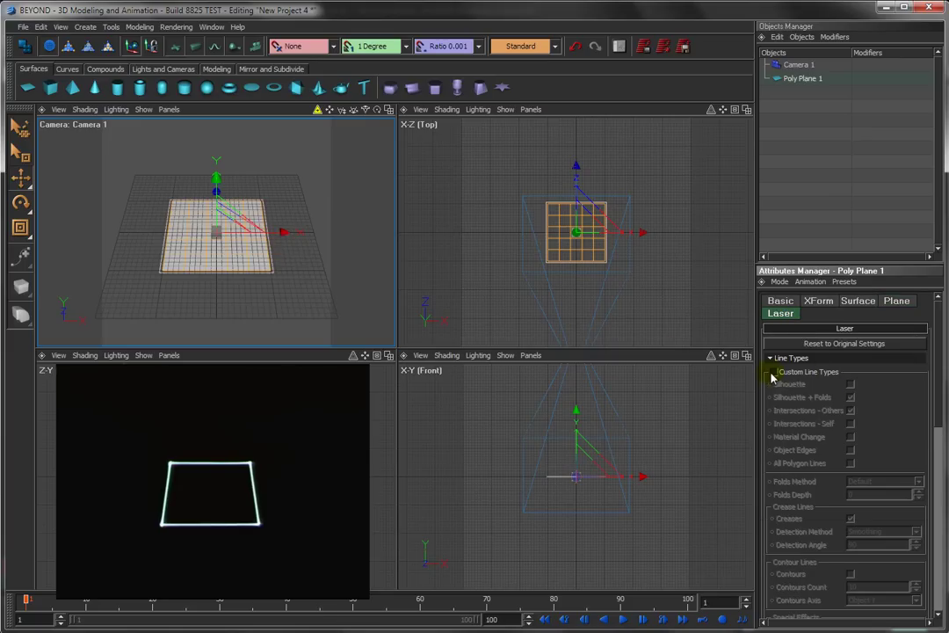
pyautogui.click(774, 371)
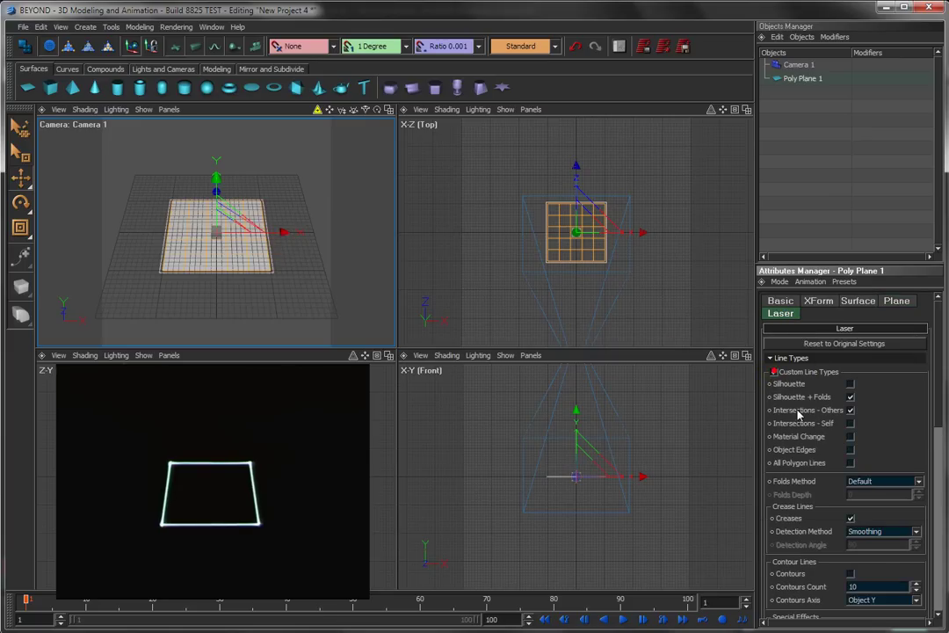
pyautogui.click(849, 450)
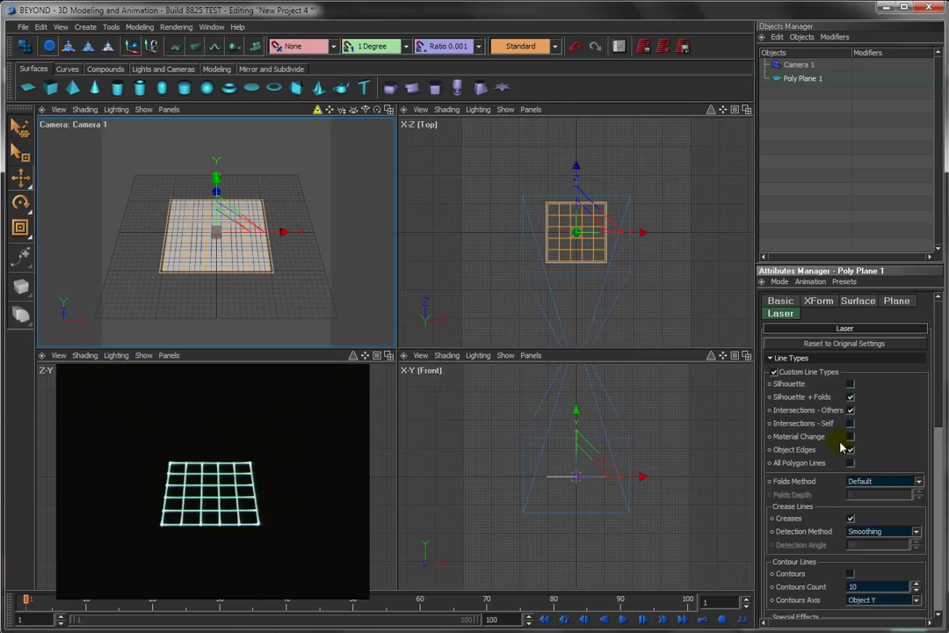
# Step: Enlarge the plane to about 212% and colour it green
pyautogui.click(20, 229)
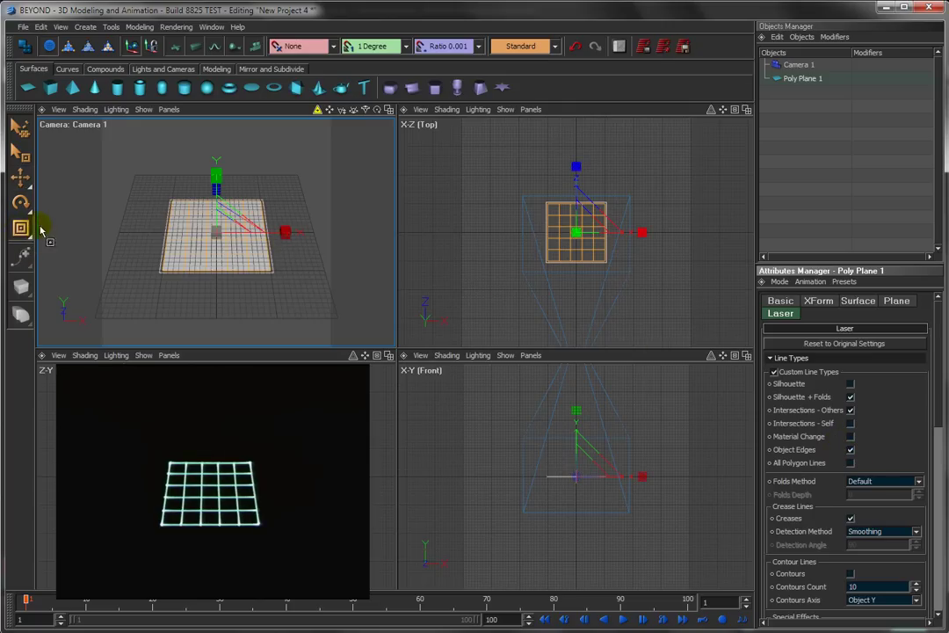
pyautogui.moveTo(231, 233); pyautogui.dragTo(313, 142)
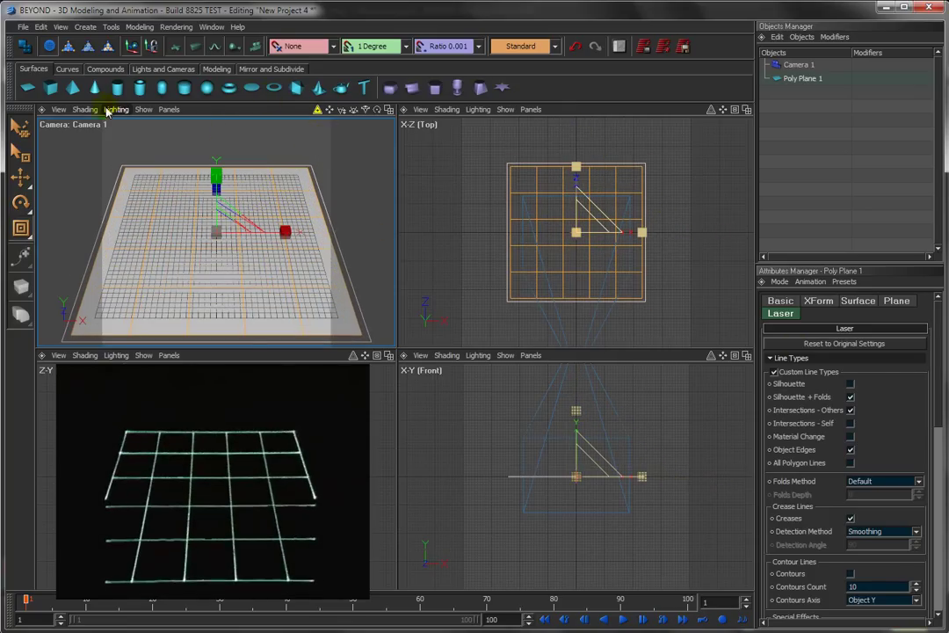
pyautogui.click(781, 305)
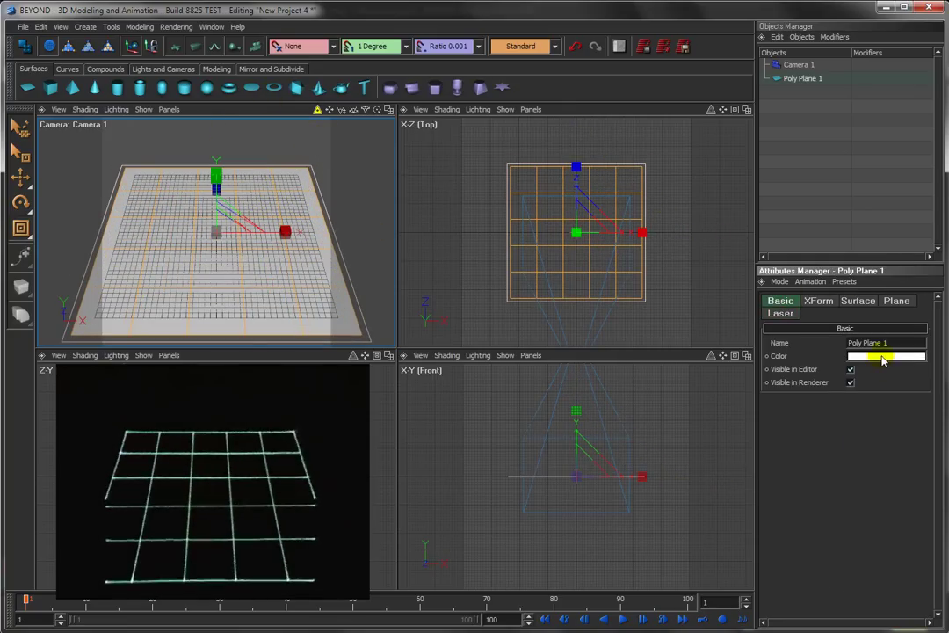
pyautogui.click(879, 356)
pyautogui.click(796, 489)
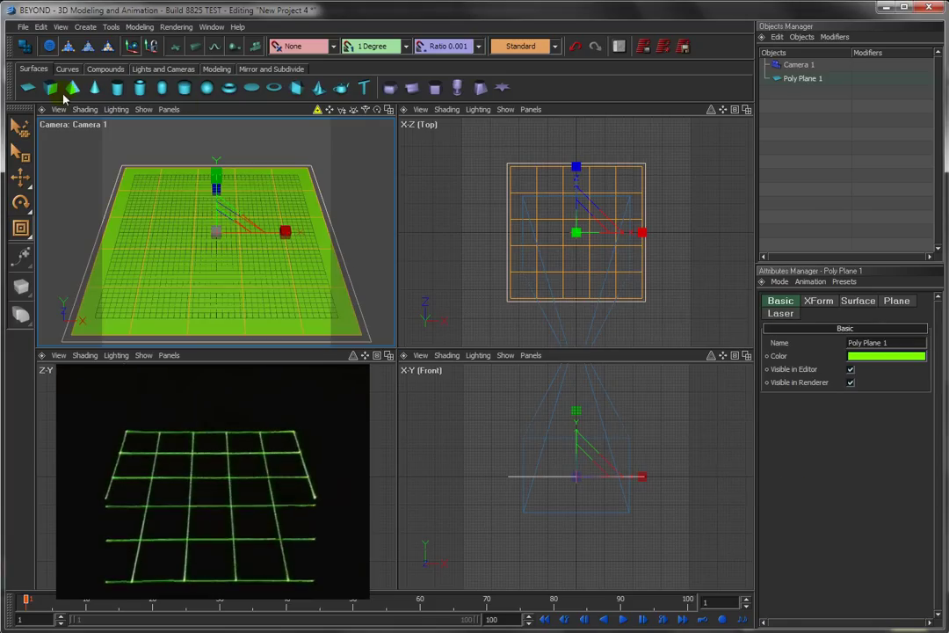
# Step: Add a cube and move it left and upward on the plane
pyautogui.click(51, 90)
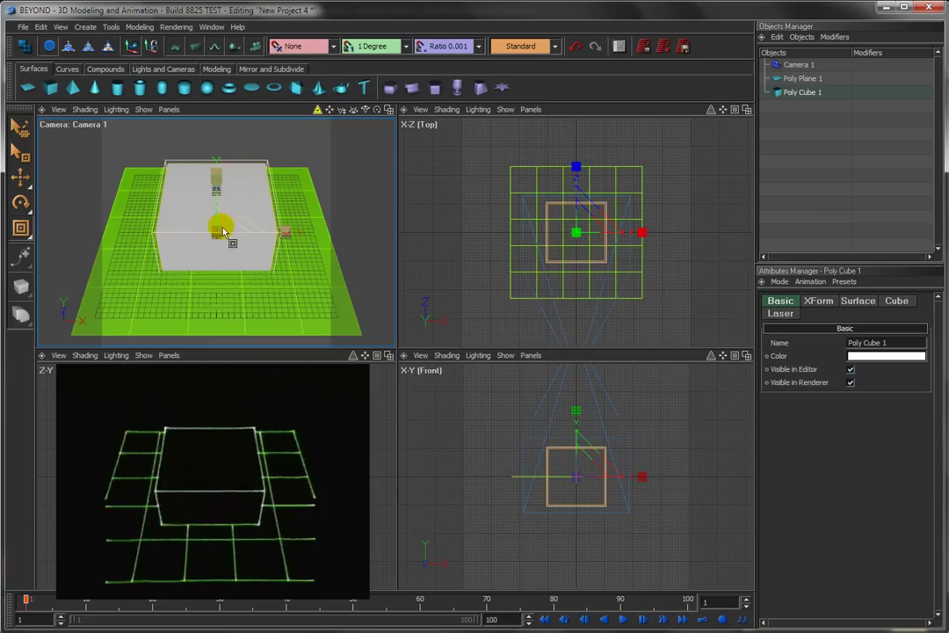
pyautogui.click(19, 179)
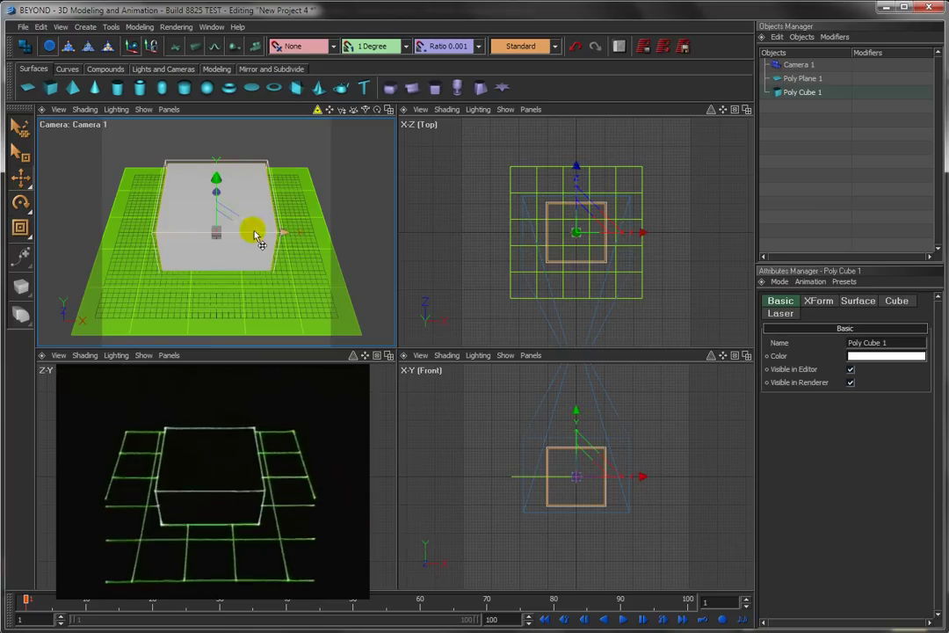
pyautogui.moveTo(282, 233); pyautogui.dragTo(191, 230)
pyautogui.click(123, 182)
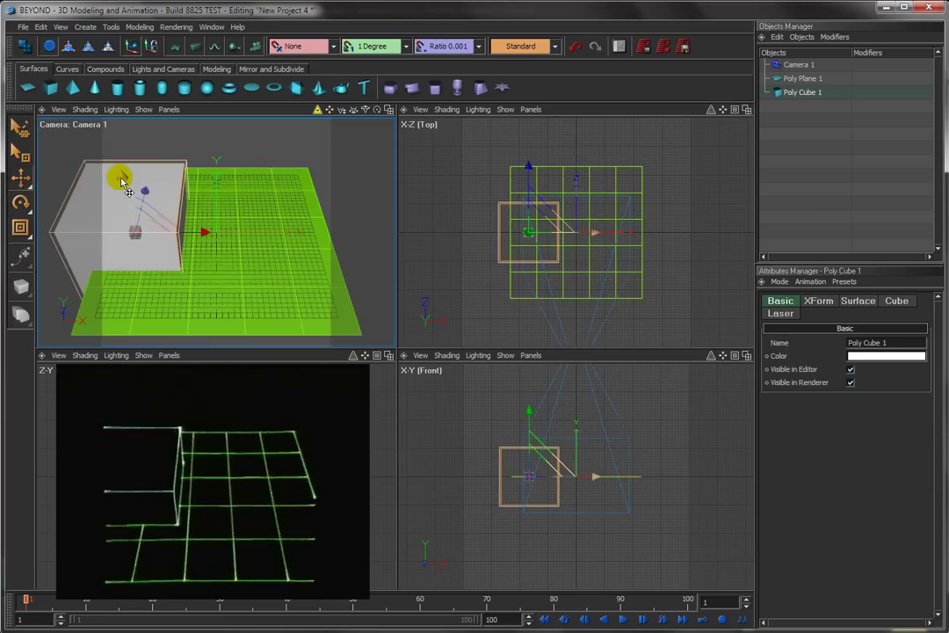
pyautogui.moveTo(123, 182); pyautogui.dragTo(111, 133)
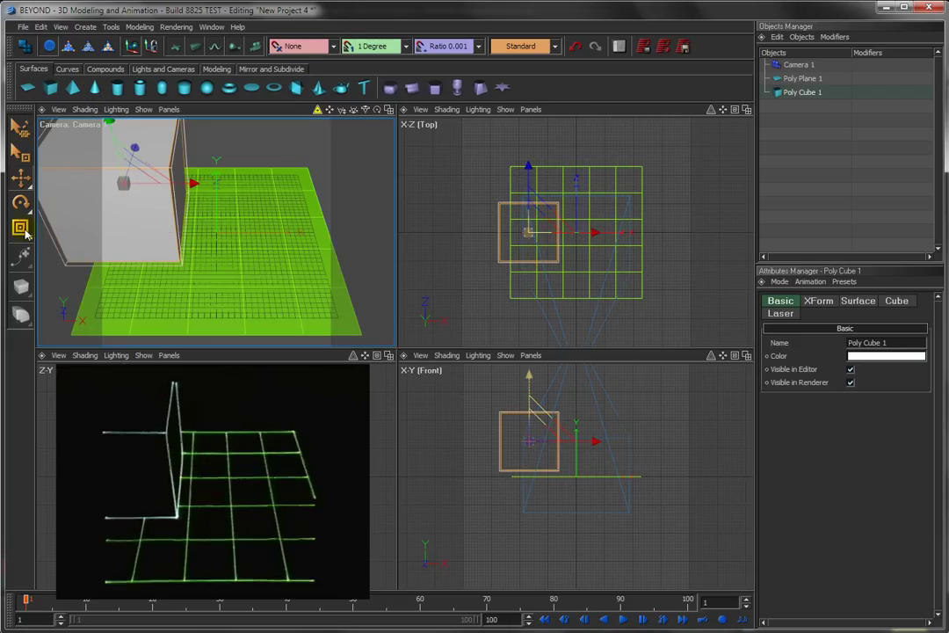
# Step: Shrink the cube, nudge it slightly right, and colour it red
pyautogui.click(21, 228)
pyautogui.moveTo(123, 183); pyautogui.dragTo(112, 251)
pyautogui.click(20, 177)
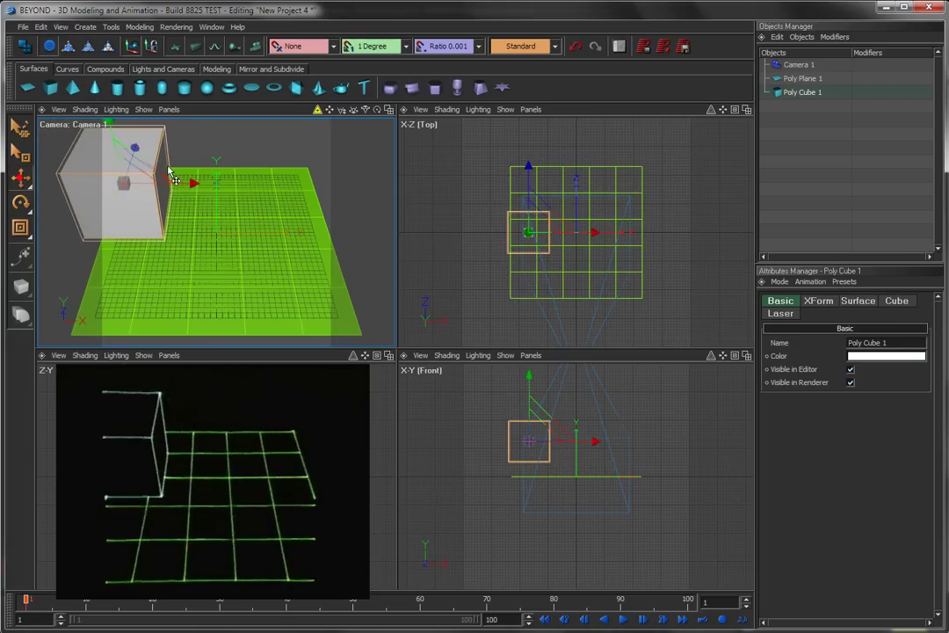
pyautogui.moveTo(192, 182); pyautogui.dragTo(230, 182)
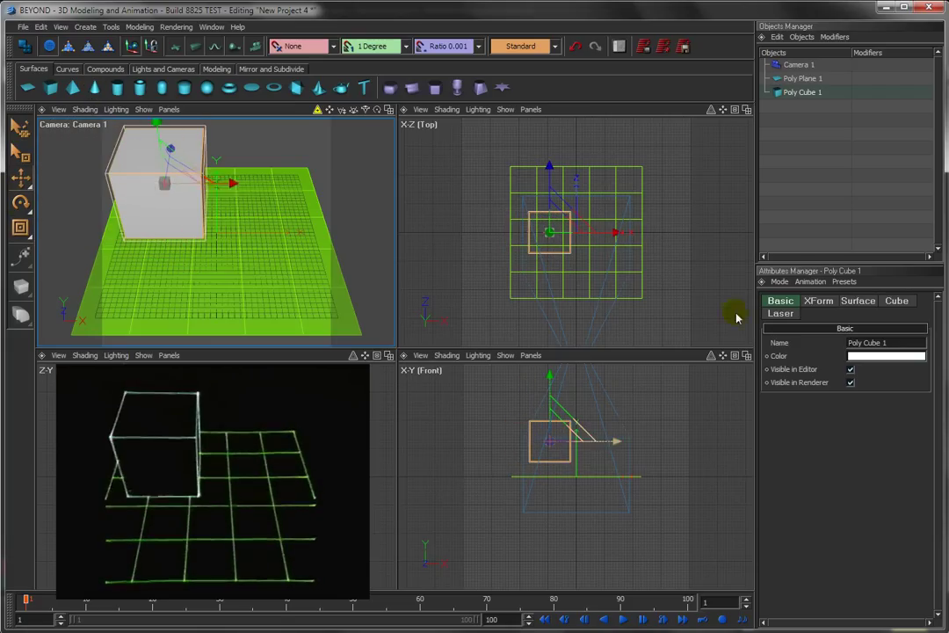
pyautogui.click(886, 356)
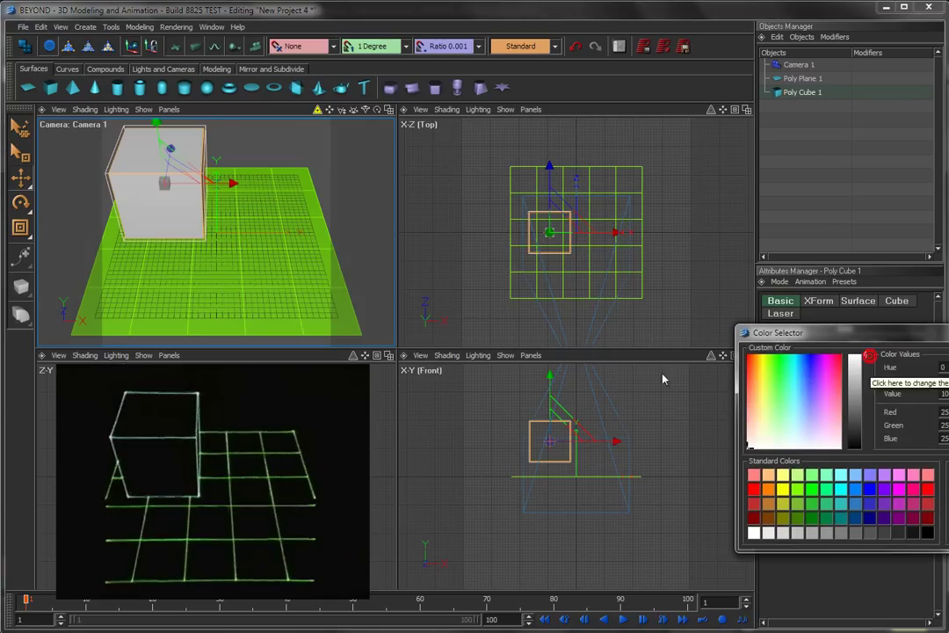
pyautogui.click(753, 491)
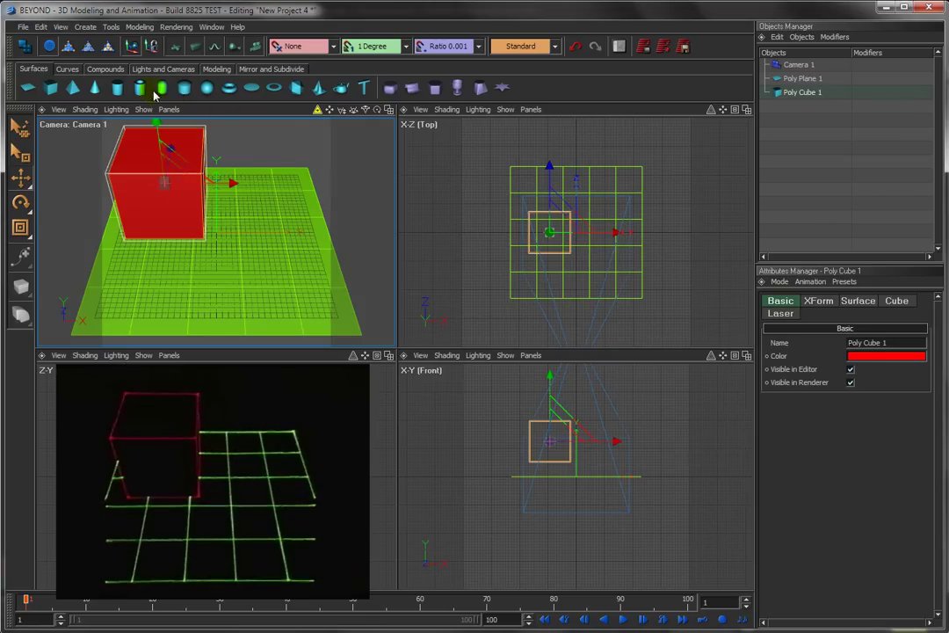
# Step: Add a tube, position it beside the cube, shrink it slightly, and colour it blue
pyautogui.click(140, 88)
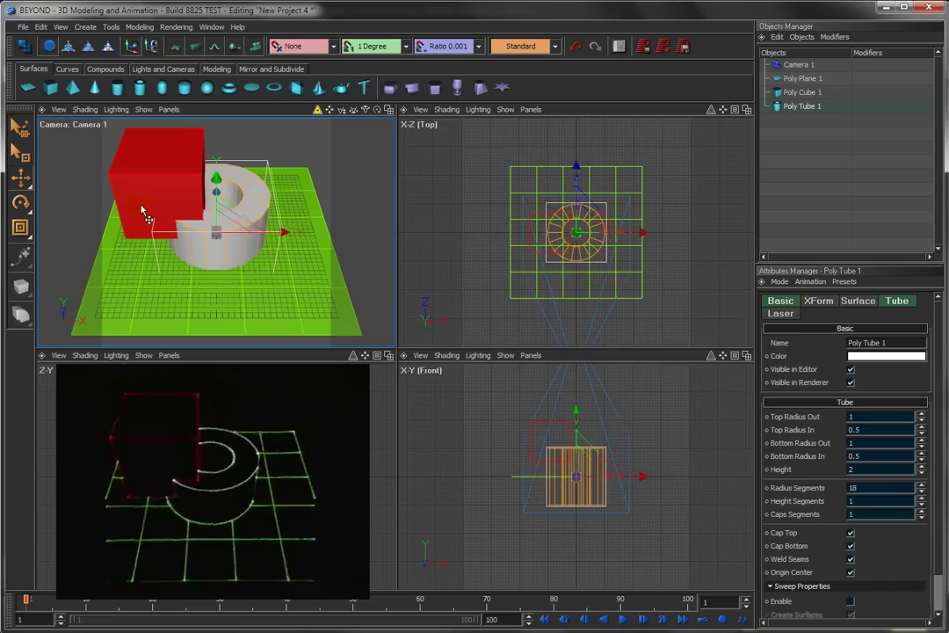
pyautogui.moveTo(224, 202)
pyautogui.mouseDown()
pyautogui.moveTo(222, 224)
pyautogui.moveTo(220, 169)
pyautogui.moveTo(220, 184)
pyautogui.mouseUp()
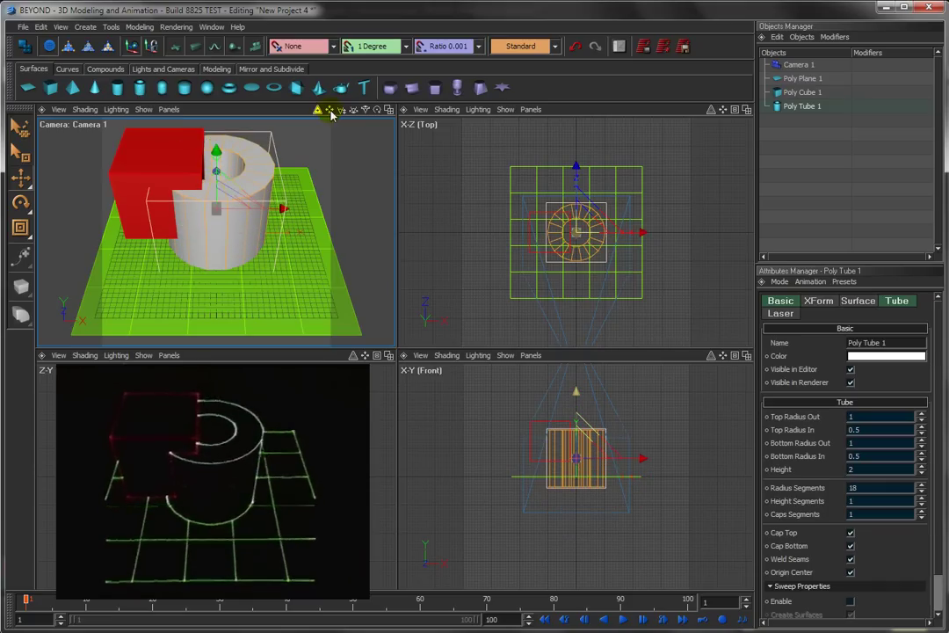
pyautogui.moveTo(347, 111); pyautogui.dragTo(148, 238)
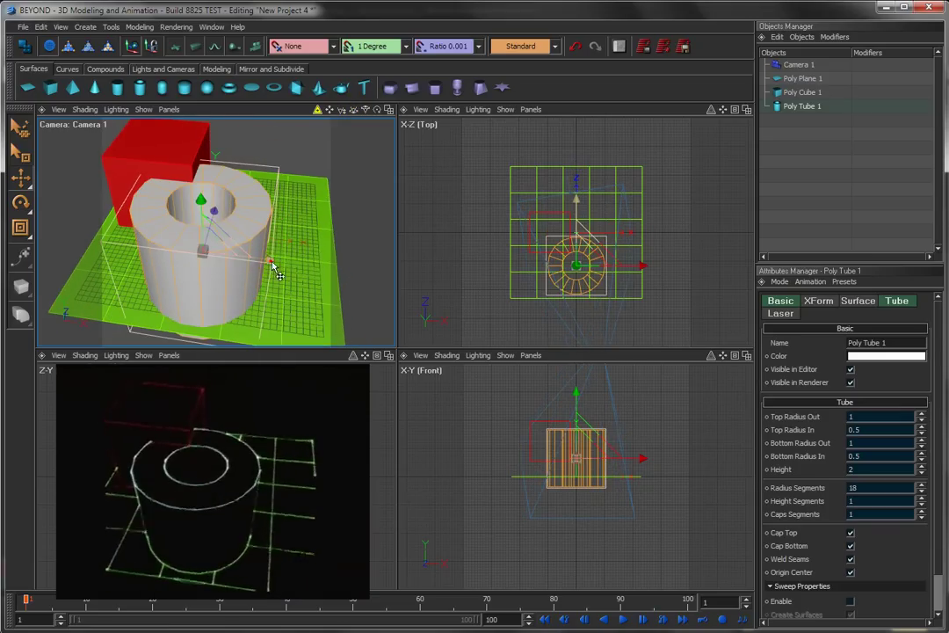
pyautogui.moveTo(275, 264); pyautogui.dragTo(325, 263)
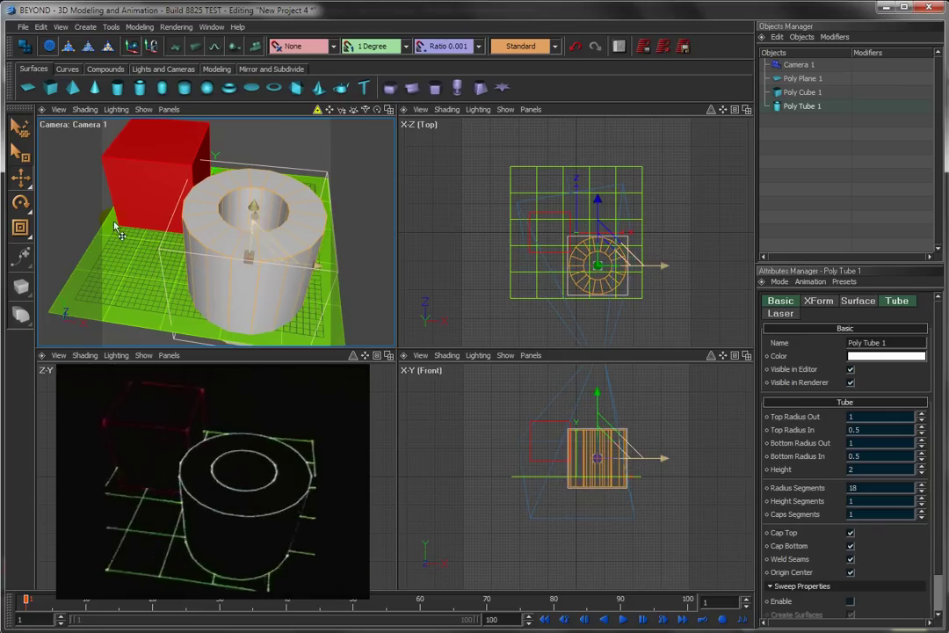
pyautogui.click(20, 227)
pyautogui.moveTo(250, 260); pyautogui.dragTo(262, 305)
pyautogui.click(883, 357)
pyautogui.click(857, 488)
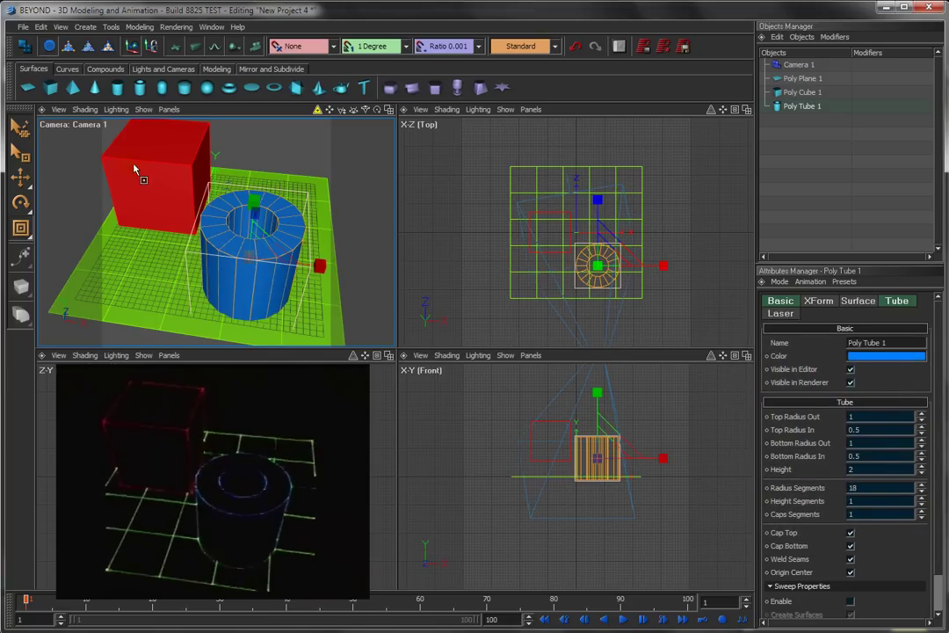
# Step: Raise the tube, then move the red cube lower and further left, orbiting to check
pyautogui.click(20, 178)
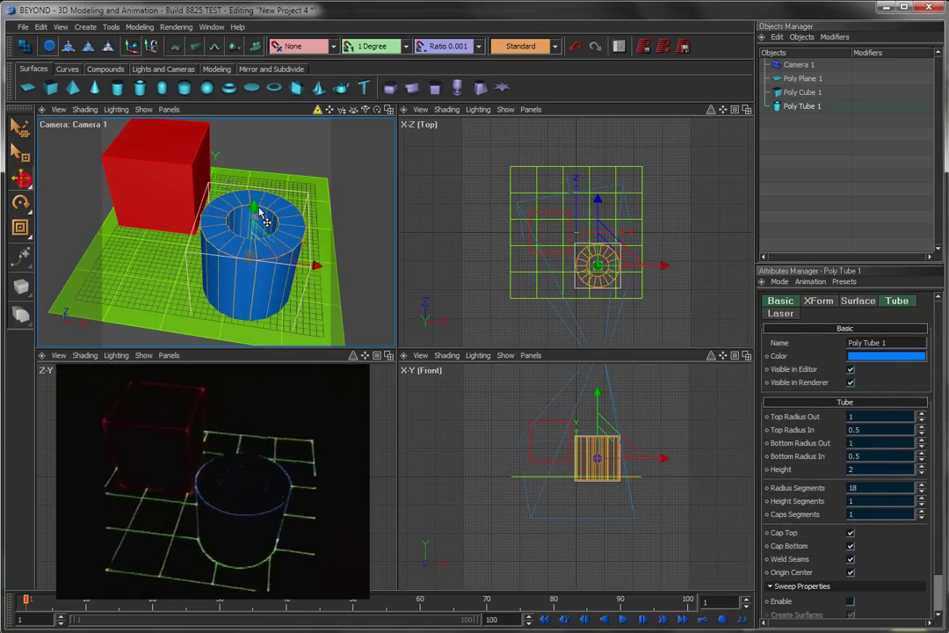
pyautogui.moveTo(259, 209); pyautogui.dragTo(254, 185)
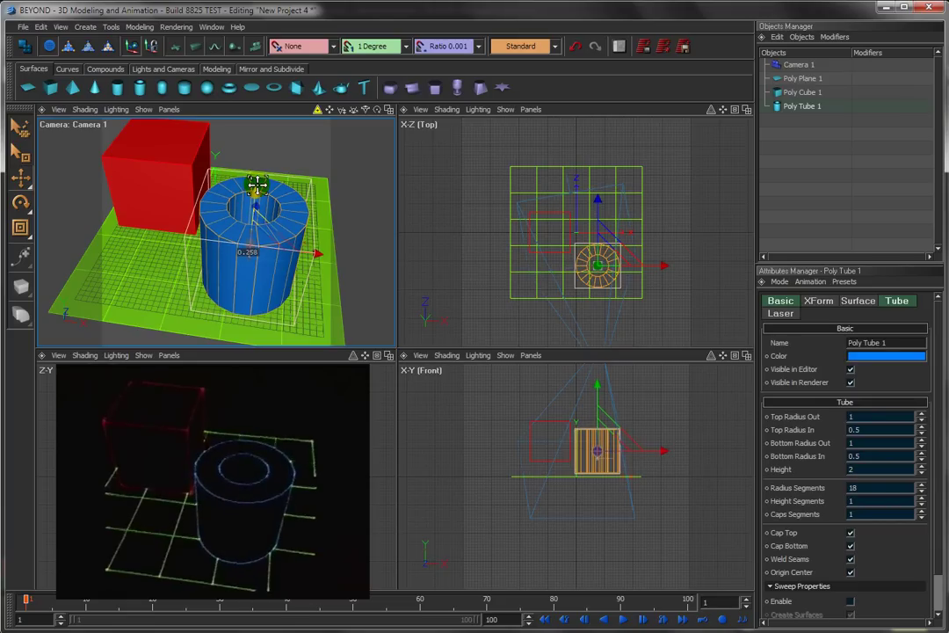
pyautogui.moveTo(353, 113); pyautogui.dragTo(312, 154)
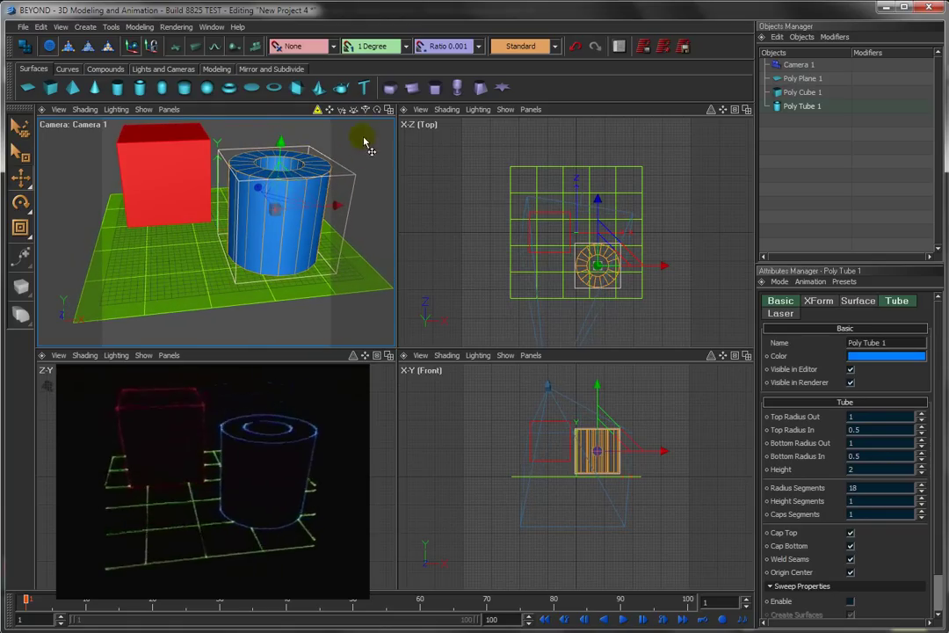
pyautogui.click(182, 178)
pyautogui.moveTo(153, 159); pyautogui.dragTo(141, 188)
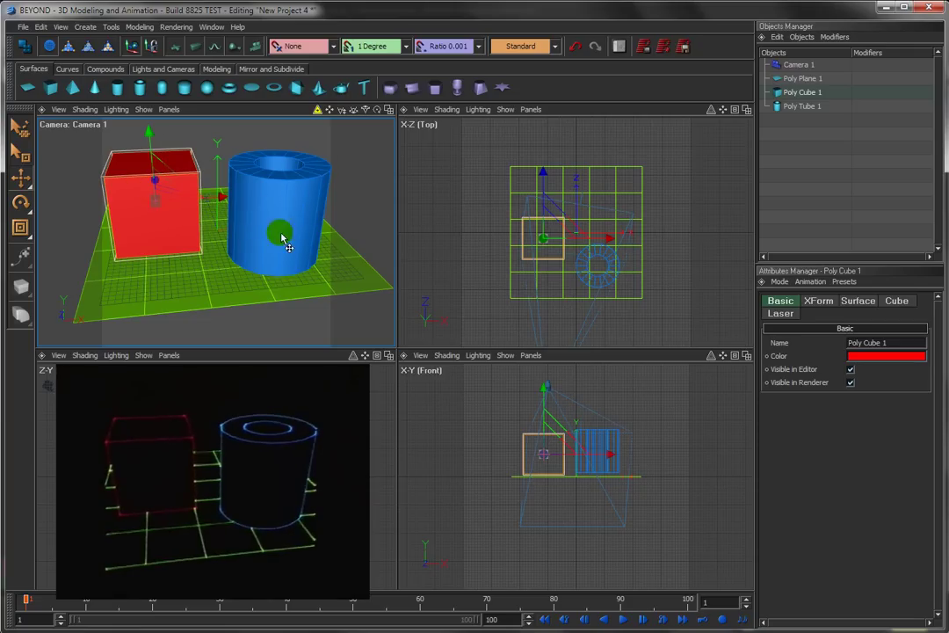
pyautogui.moveTo(353, 114)
pyautogui.mouseDown()
pyautogui.moveTo(344, 142)
pyautogui.moveTo(322, 103)
pyautogui.moveTo(353, 103)
pyautogui.mouseUp()
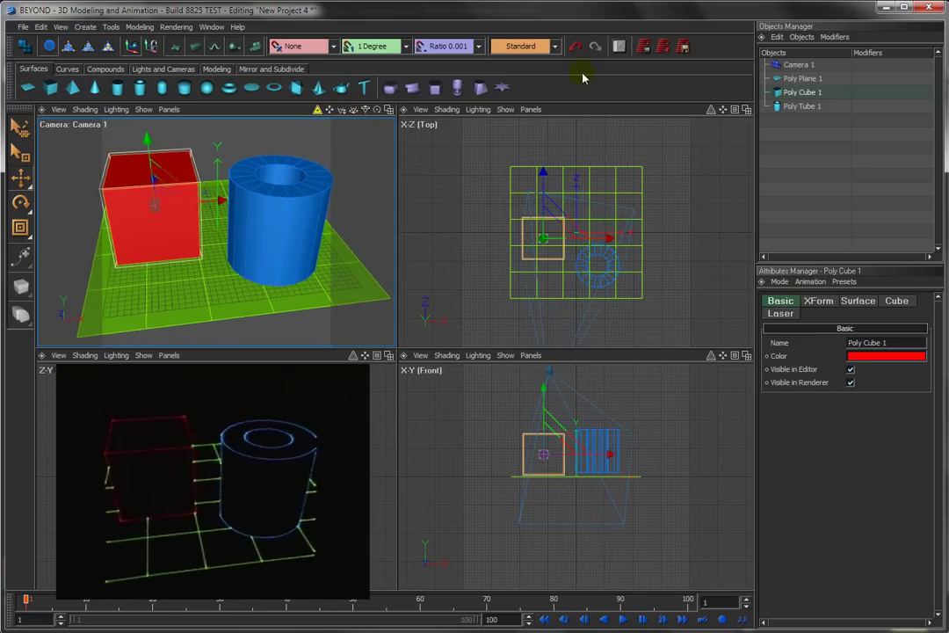
# Step: Render the cube-and-tube scene to laser frames, then review the Render Setup settings
pyautogui.click(664, 48)
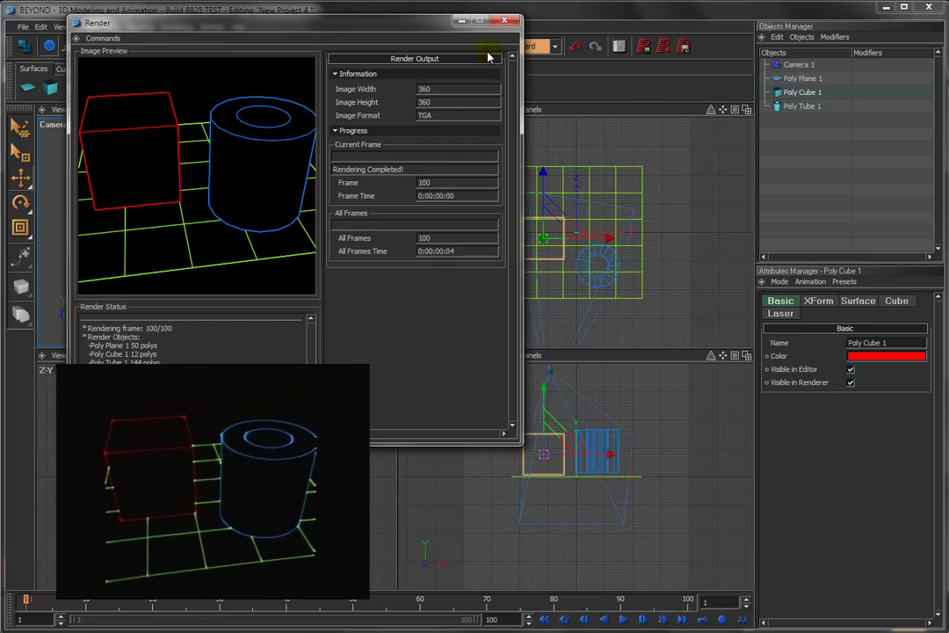
pyautogui.click(504, 19)
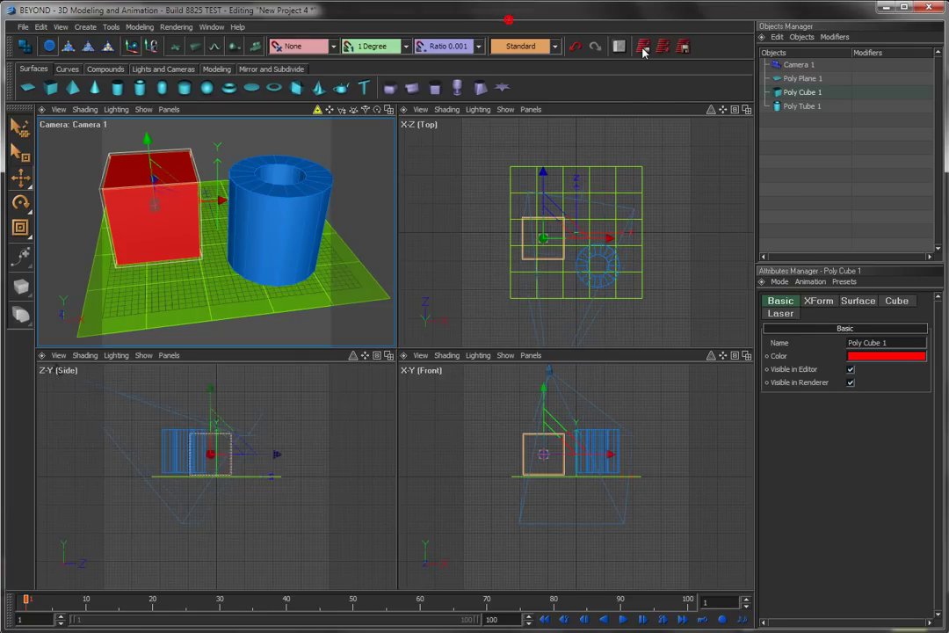
pyautogui.click(643, 47)
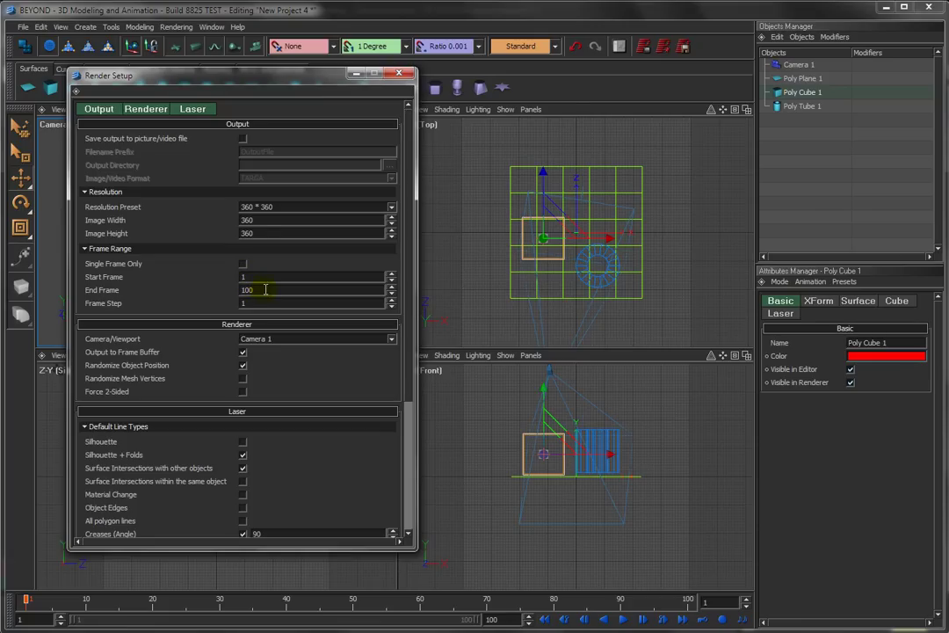
pyautogui.click(644, 46)
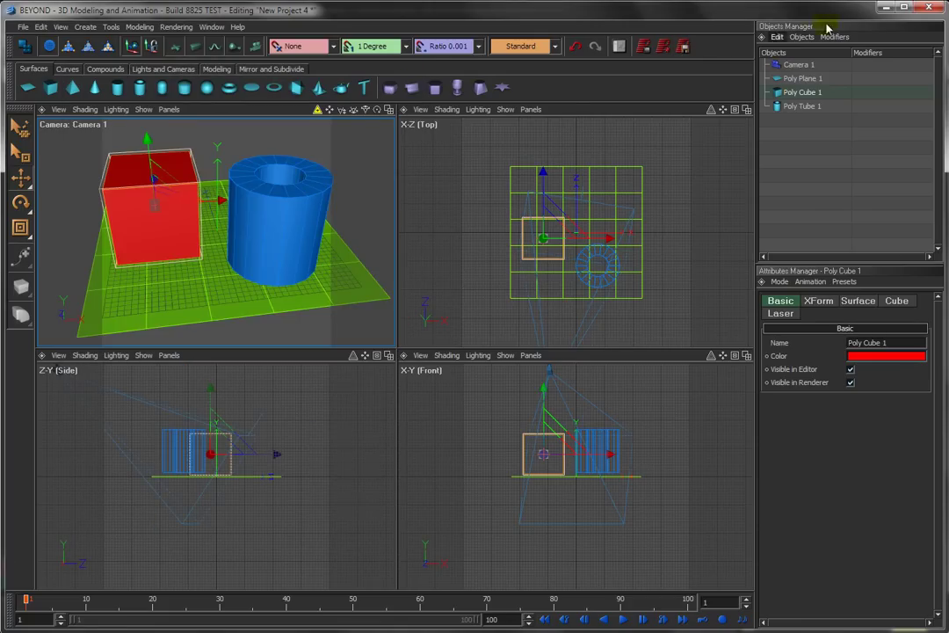
# Step: Minimise the modeller and create a New 3D Animation in empty cue B
pyautogui.click(886, 10)
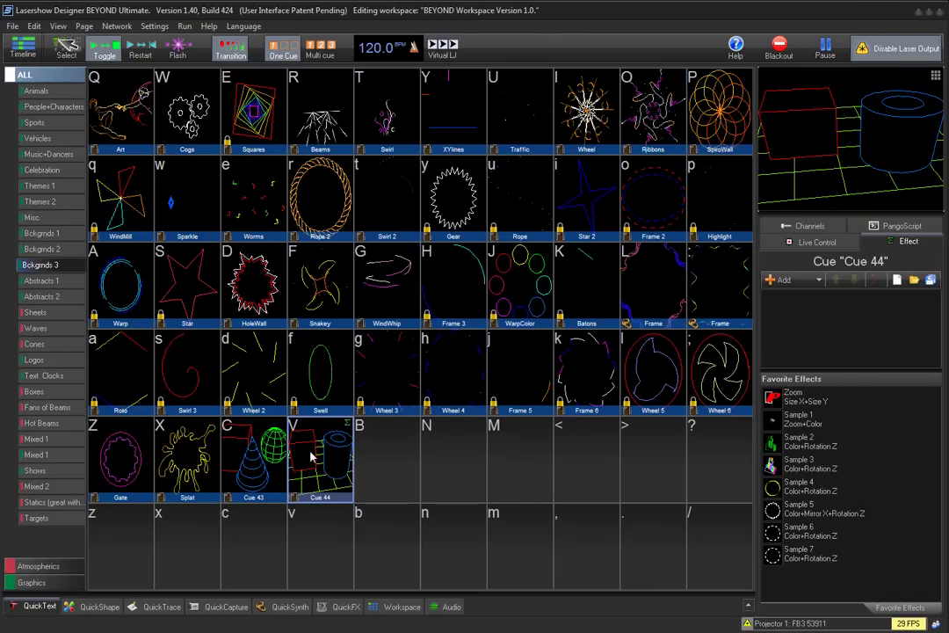
pyautogui.rightClick(388, 442)
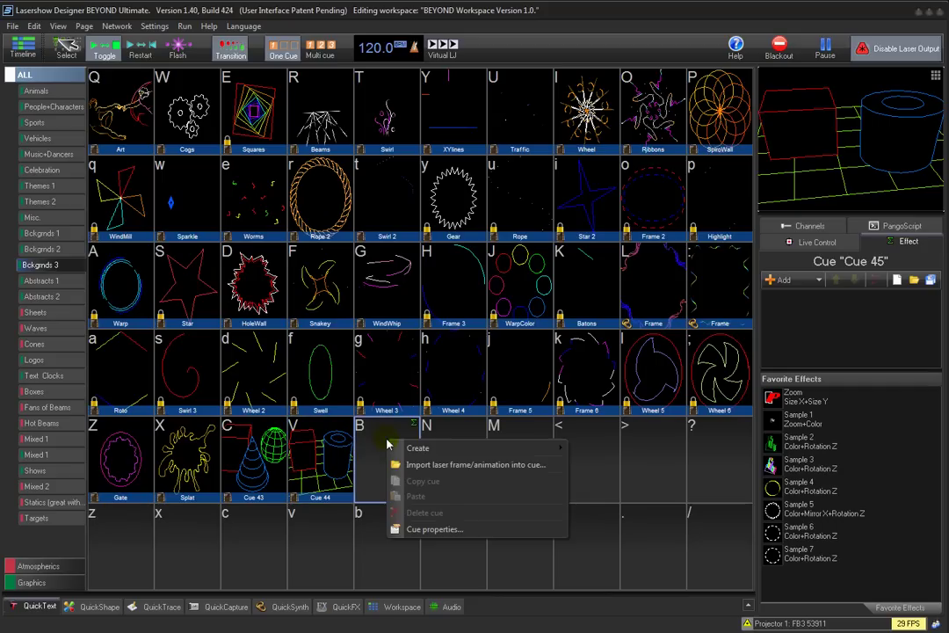
pyautogui.moveTo(472, 452)
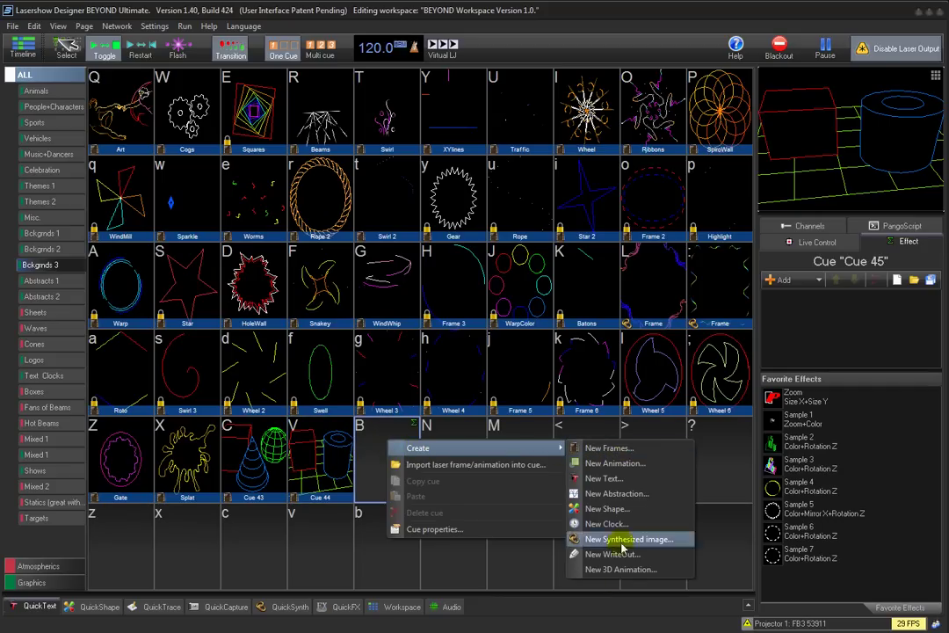
pyautogui.click(620, 569)
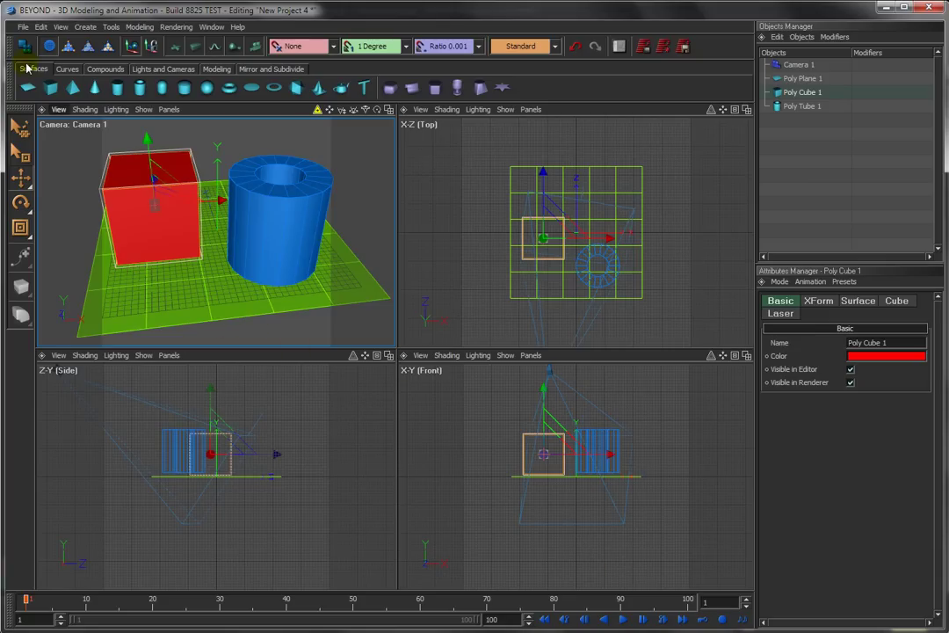
# Step: Start New Project 5, add a pyramid, orbit around it, then undo it
pyautogui.click(19, 29)
pyautogui.click(39, 44)
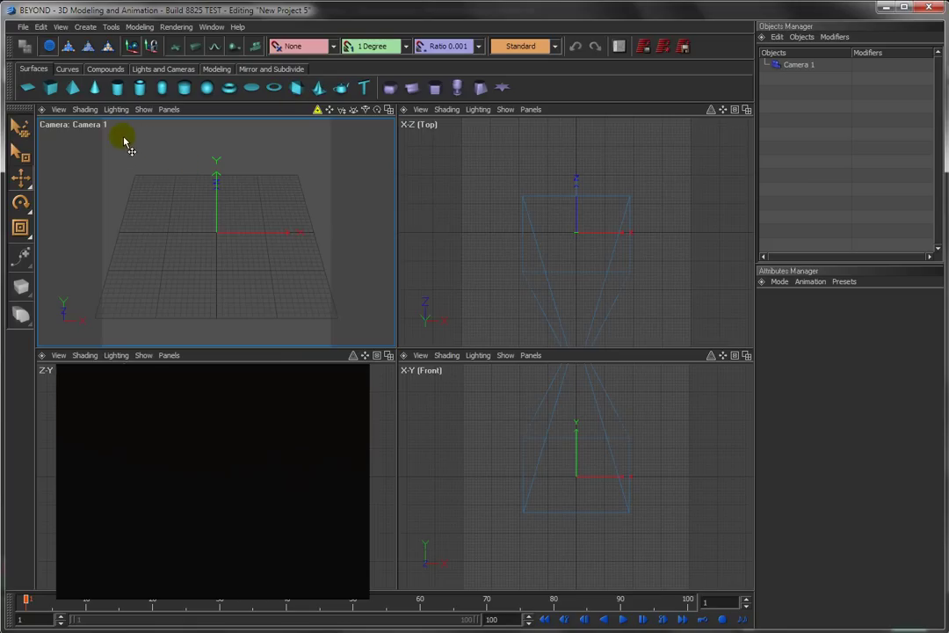
pyautogui.click(71, 88)
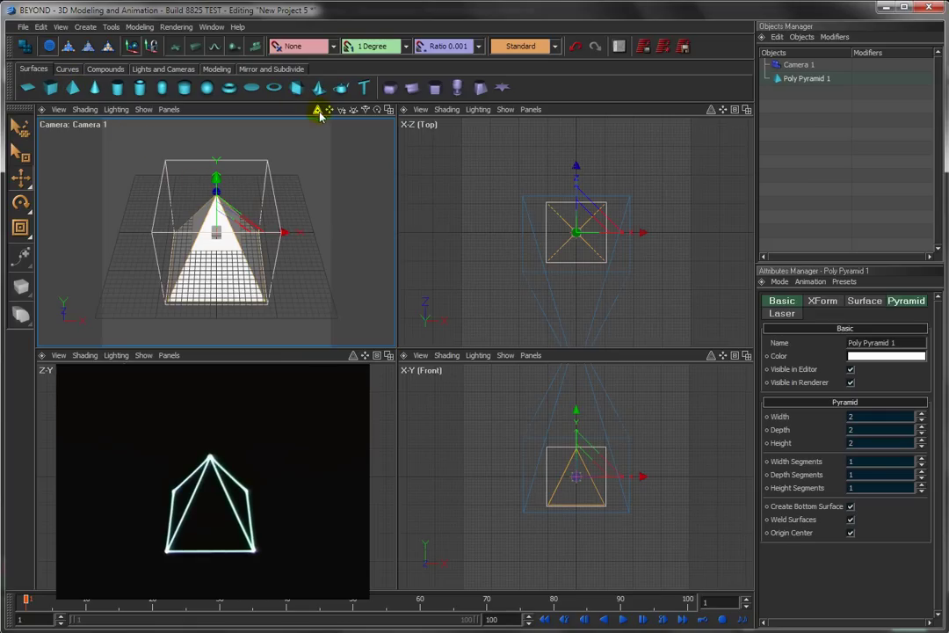
pyautogui.moveTo(354, 112); pyautogui.dragTo(303, 105)
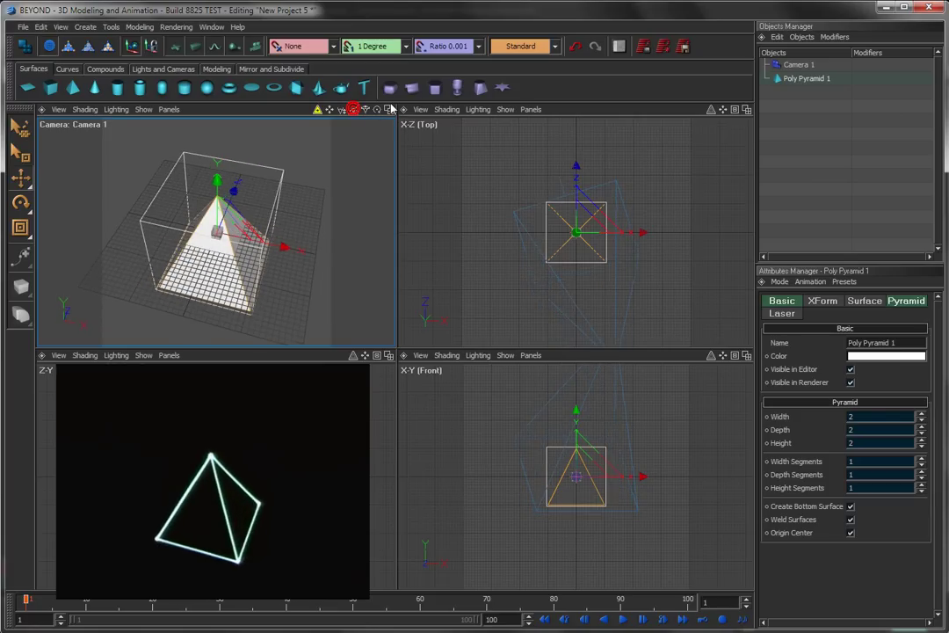
pyautogui.click(575, 47)
# Step: Try a cylinder, undo it, and add a tube with its shape parameters shown
pyautogui.click(117, 88)
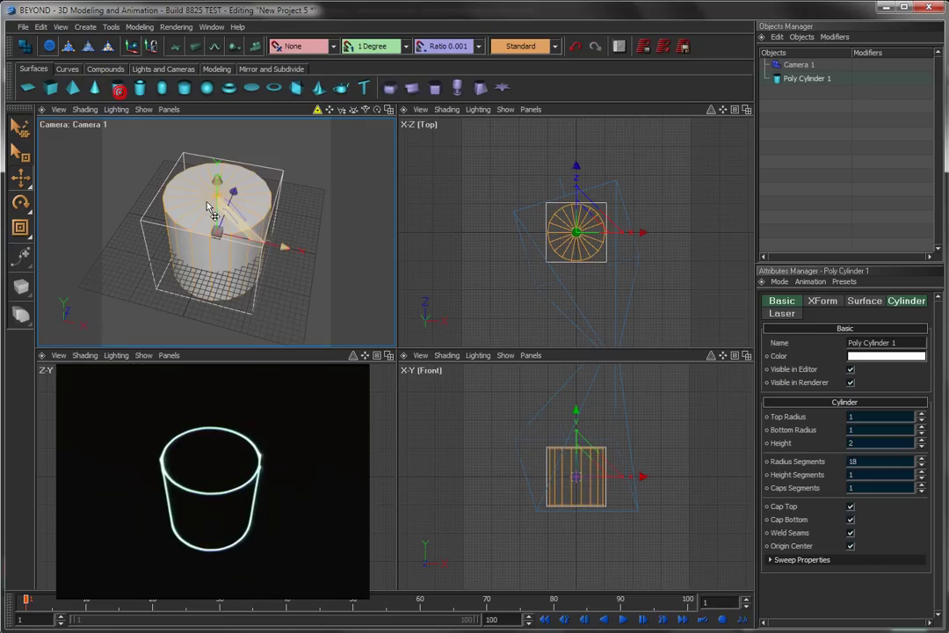
pyautogui.click(576, 47)
pyautogui.click(139, 87)
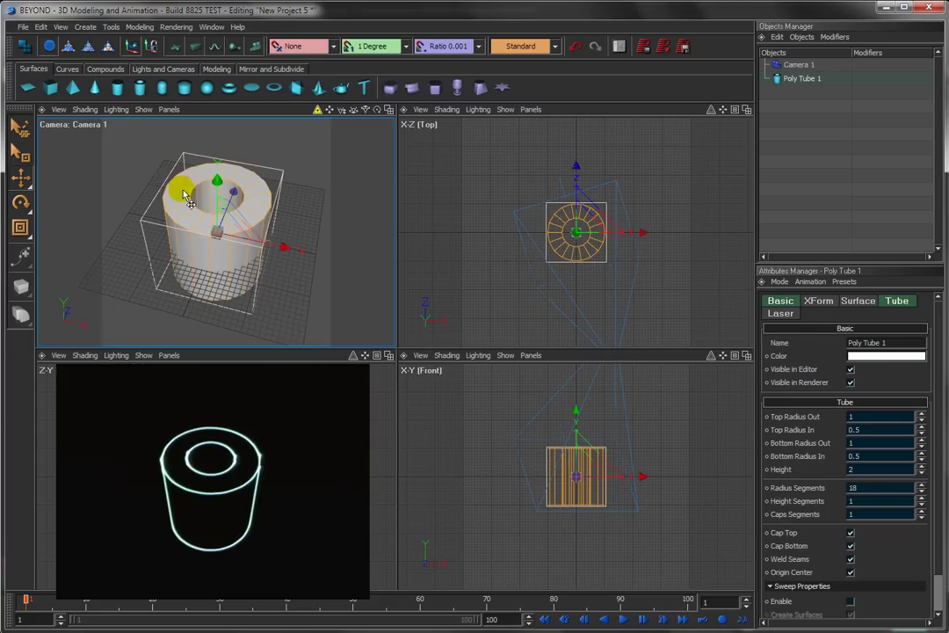
pyautogui.click(896, 301)
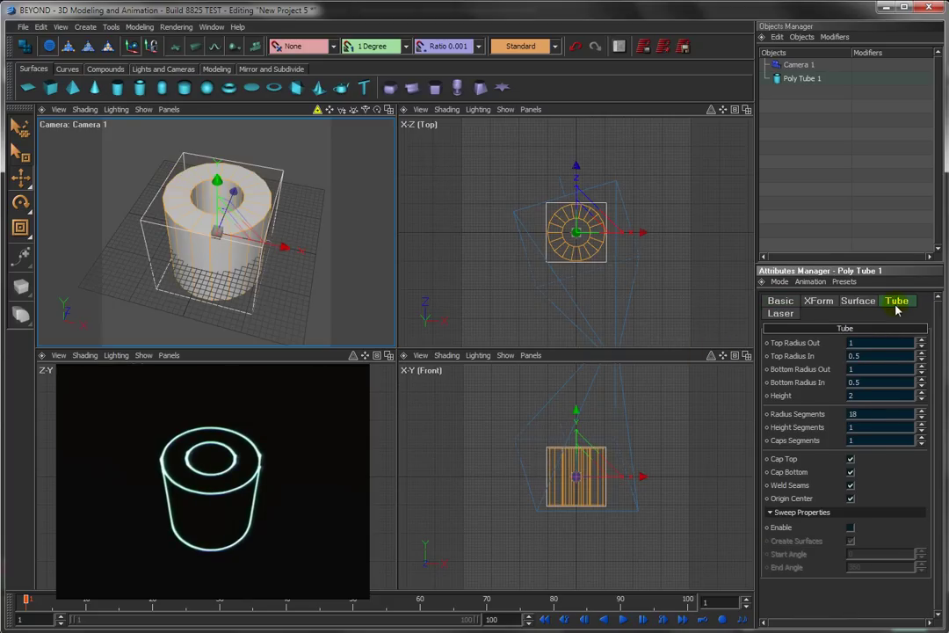
# Step: Set the tube's top radii to 0.88/0.56 and bottom radii to 1.61/1.52
pyautogui.moveTo(922, 343)
pyautogui.mouseDown()
pyautogui.moveTo(919, 356)
pyautogui.moveTo(918, 327)
pyautogui.moveTo(920, 373)
pyautogui.moveTo(925, 353)
pyautogui.mouseUp()
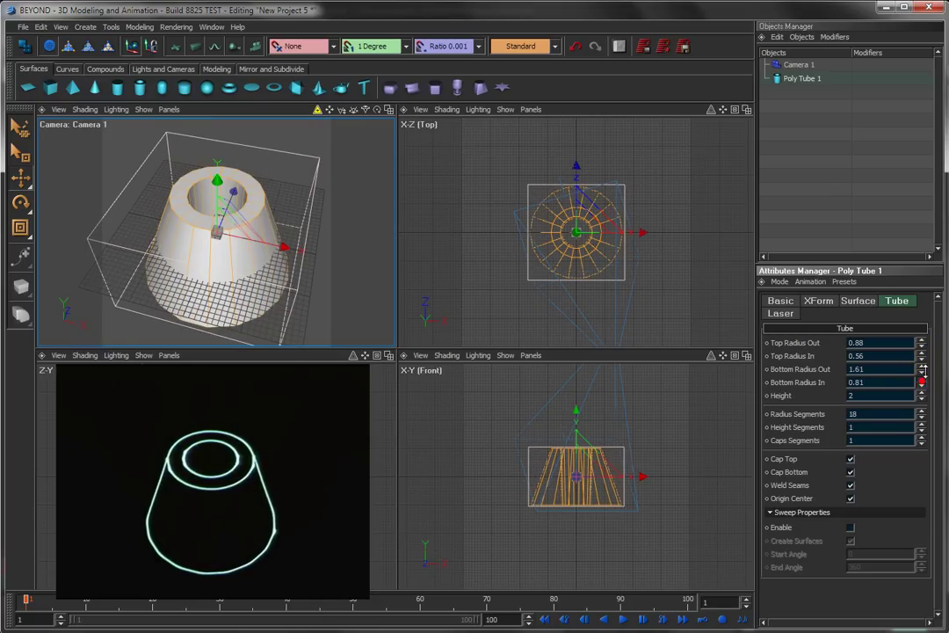
pyautogui.moveTo(922, 385); pyautogui.dragTo(922, 377)
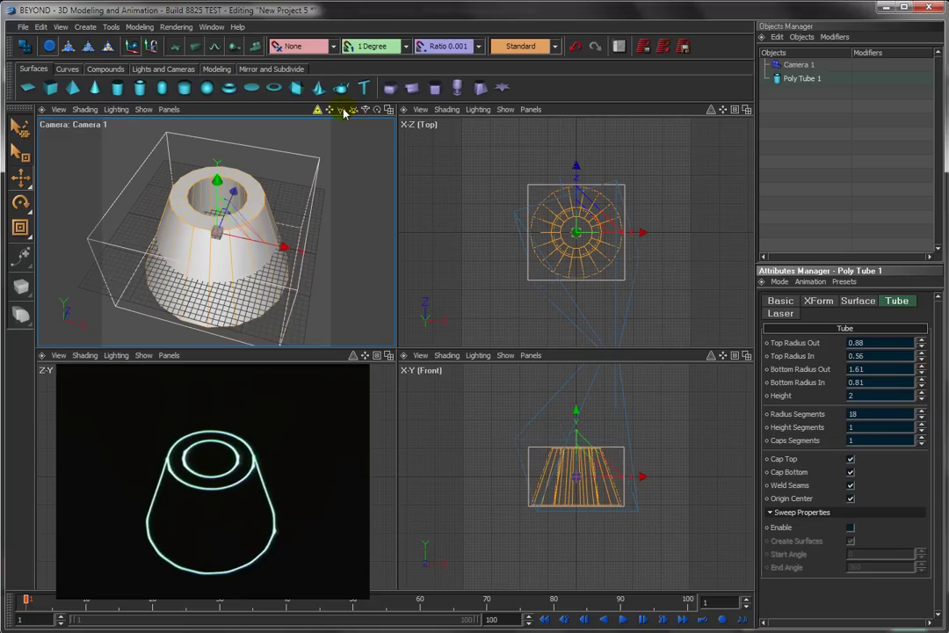
pyautogui.moveTo(350, 113); pyautogui.dragTo(387, 123)
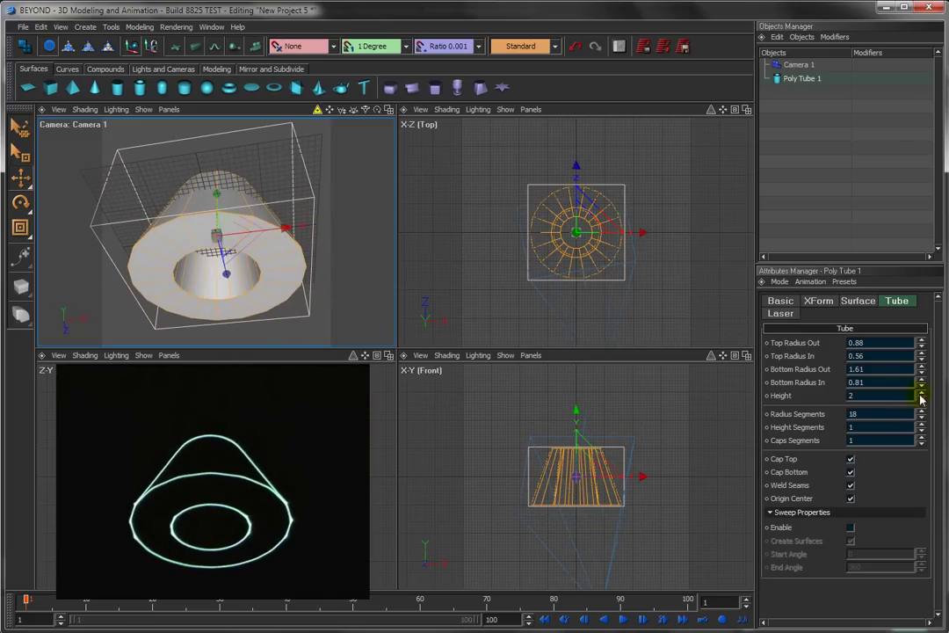
pyautogui.moveTo(925, 387); pyautogui.dragTo(920, 353)
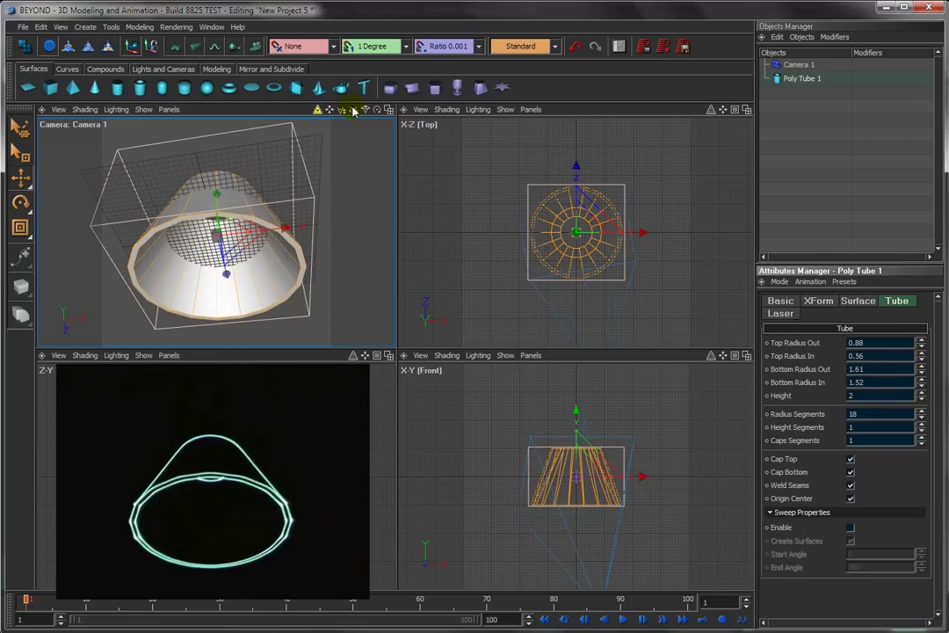
pyautogui.moveTo(355, 110); pyautogui.dragTo(195, 274)
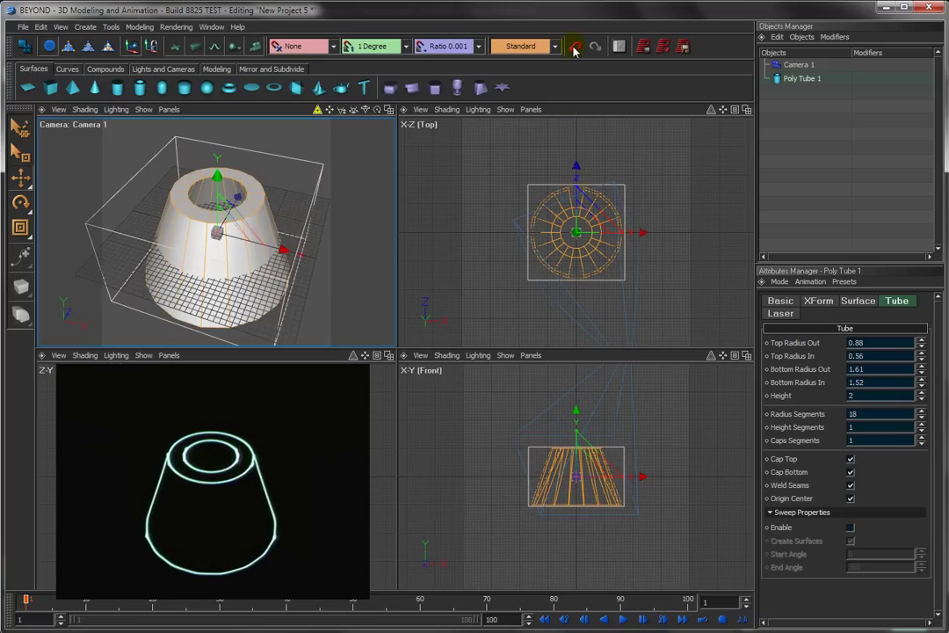
# Step: Undo the tube's radius changes and its creation
pyautogui.click(573, 48)
pyautogui.click(573, 48)
pyautogui.click(573, 49)
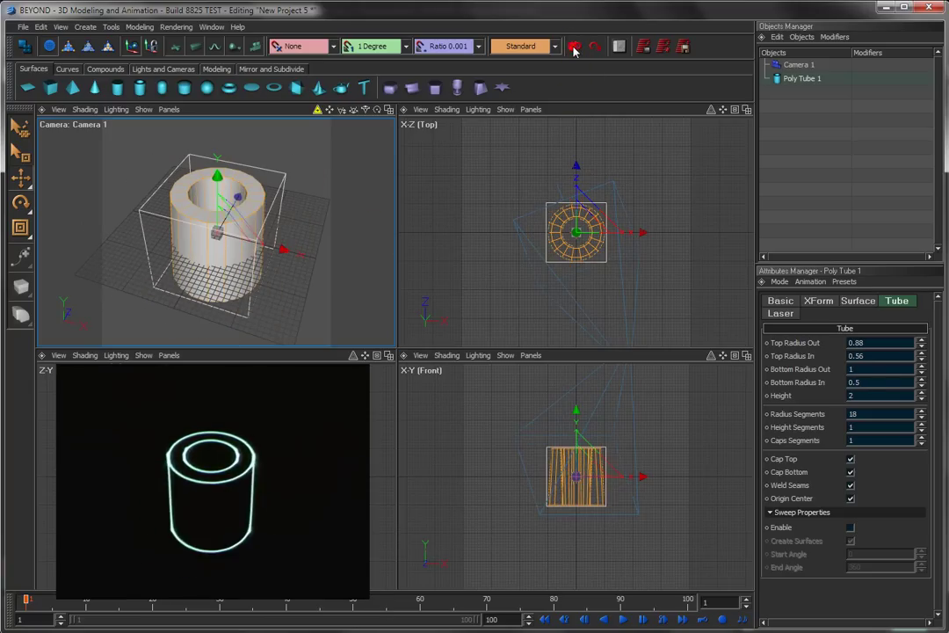
pyautogui.click(573, 48)
pyautogui.click(572, 48)
pyautogui.click(573, 49)
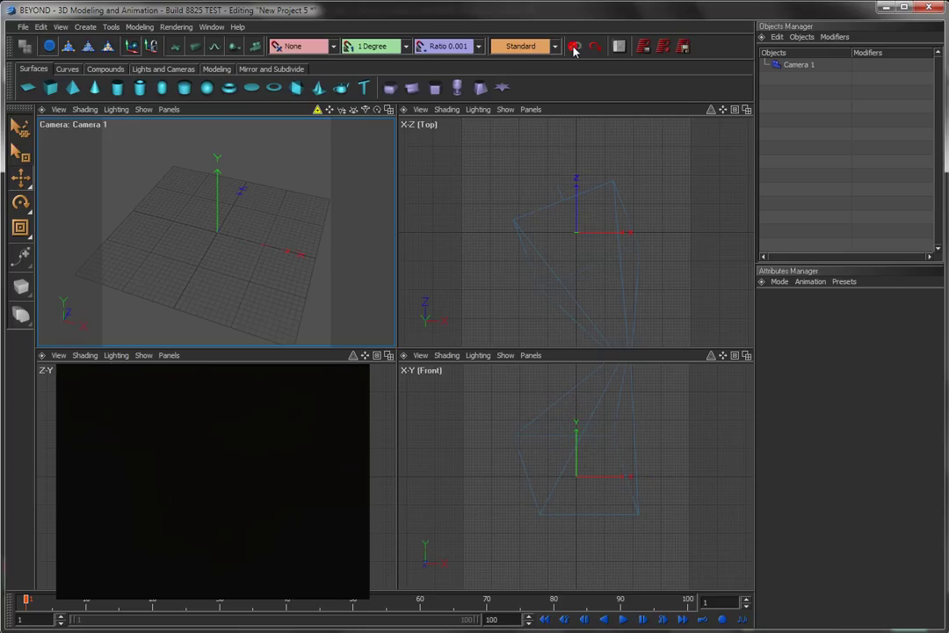
# Step: Try a capsule and an oil tank, undoing each to leave the scene empty
pyautogui.click(162, 87)
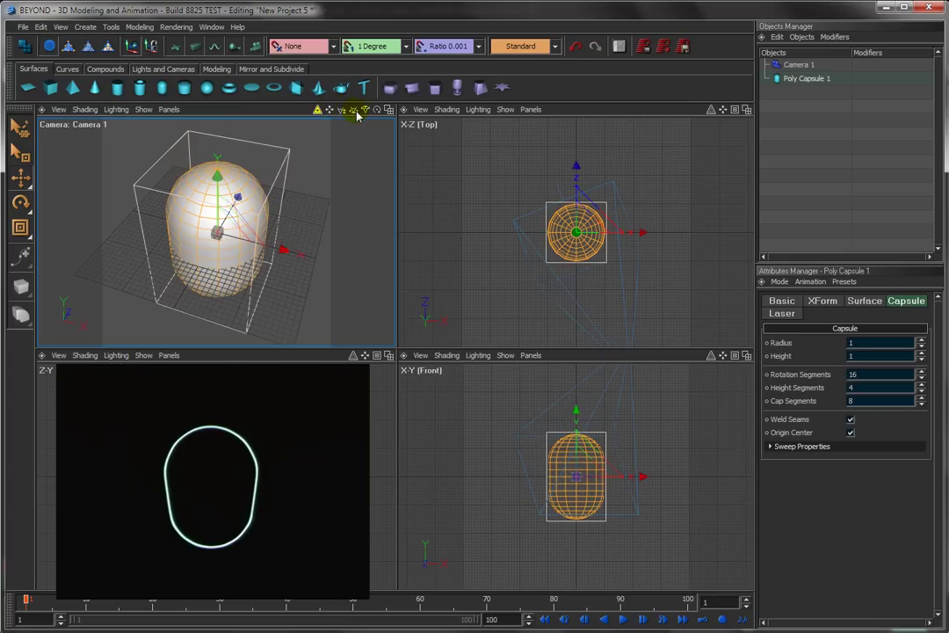
pyautogui.click(578, 46)
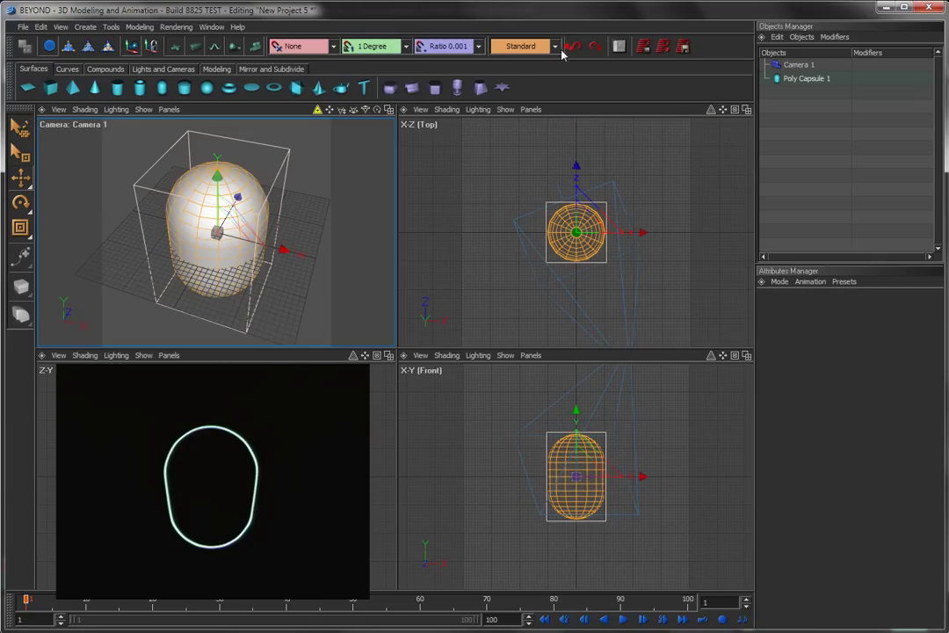
pyautogui.click(185, 89)
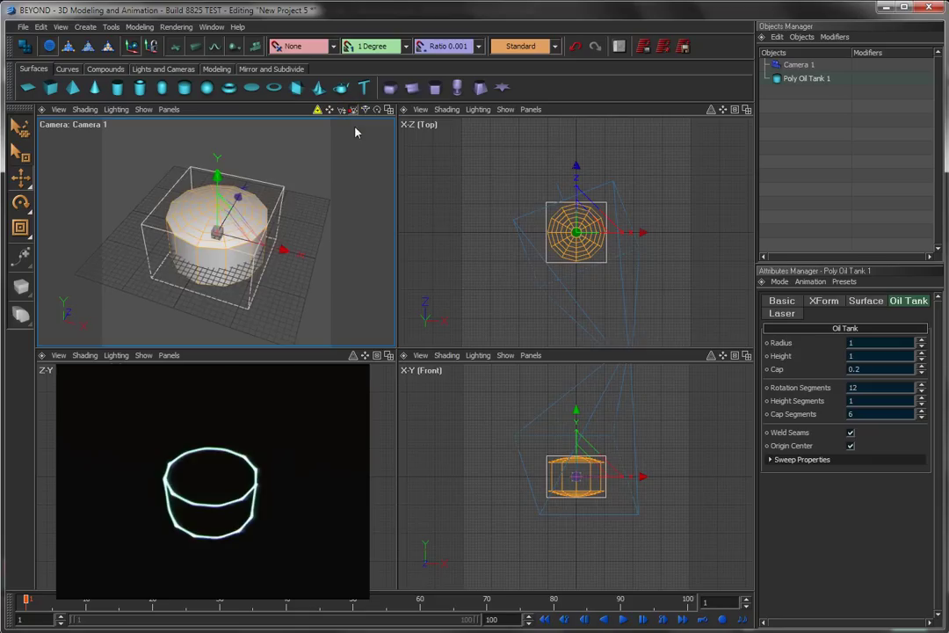
pyautogui.moveTo(355, 132)
pyautogui.mouseDown()
pyautogui.moveTo(354, 227)
pyautogui.moveTo(351, 121)
pyautogui.mouseUp()
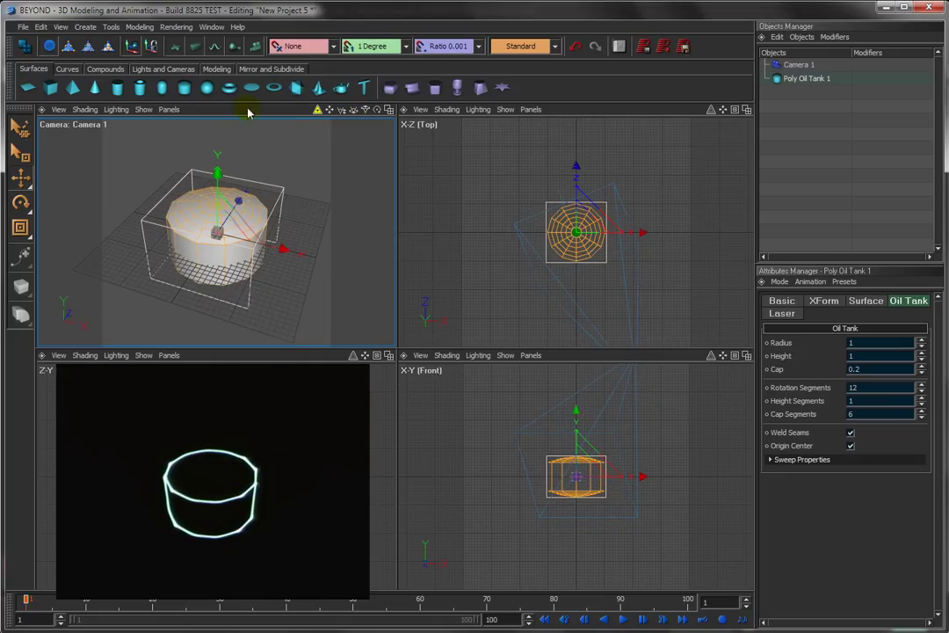
pyautogui.click(576, 47)
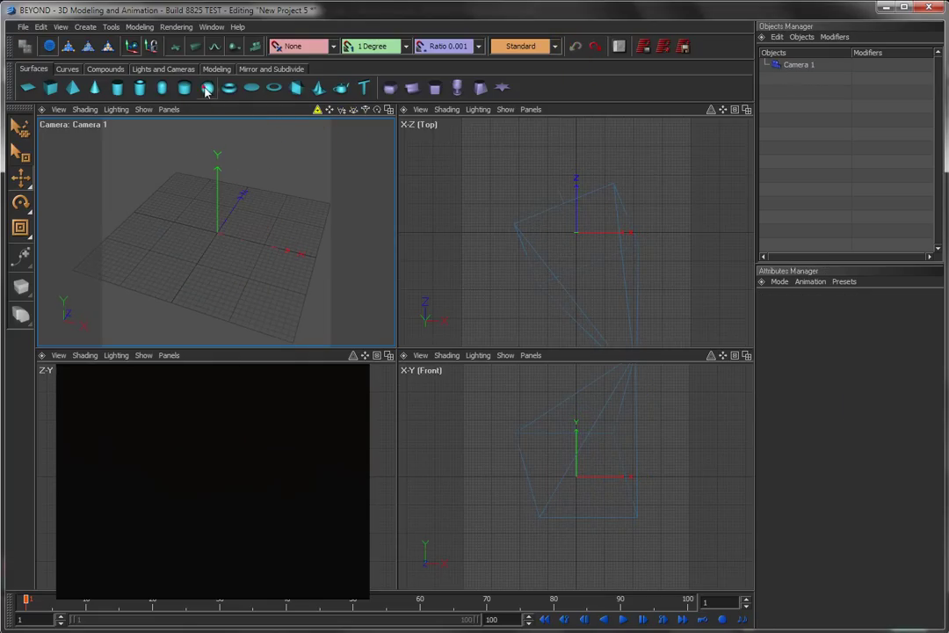
# Step: Add a sphere left of centre and begin lowering its segment counts
pyautogui.click(207, 88)
pyautogui.moveTo(236, 244); pyautogui.dragTo(184, 227)
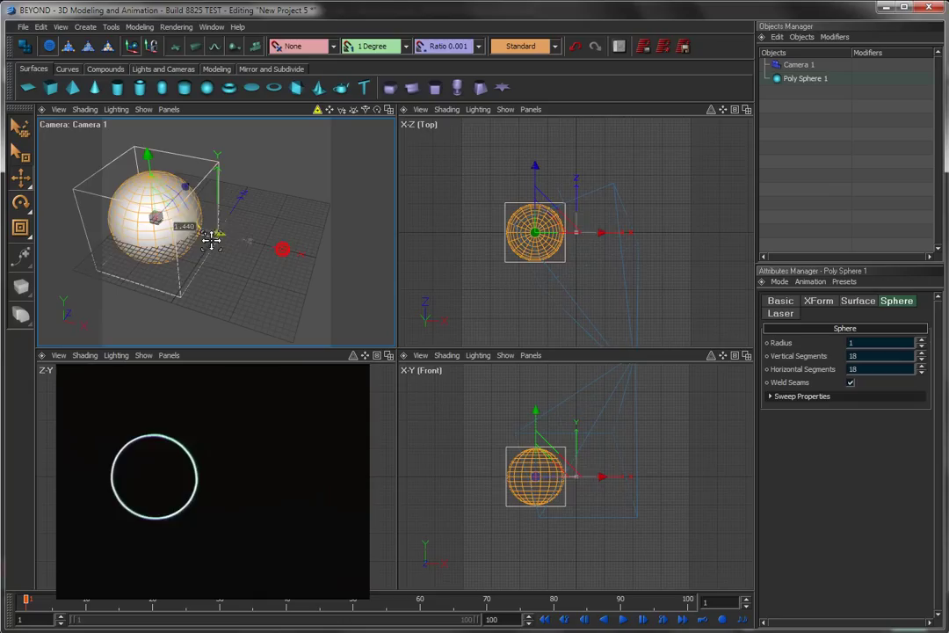
pyautogui.click(893, 301)
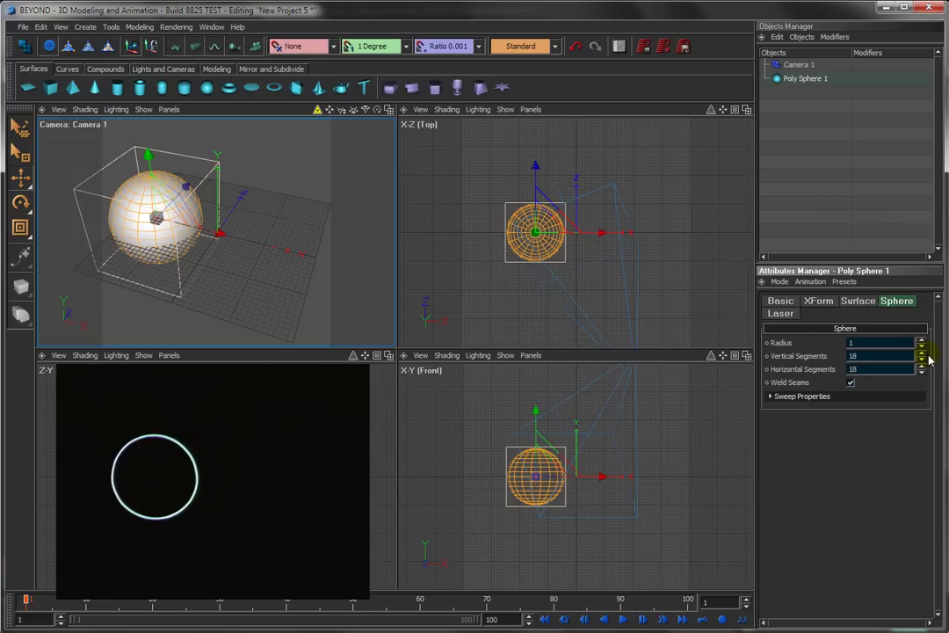
pyautogui.moveTo(922, 360)
pyautogui.mouseDown()
pyautogui.moveTo(917, 393)
pyautogui.moveTo(920, 374)
pyautogui.mouseUp()
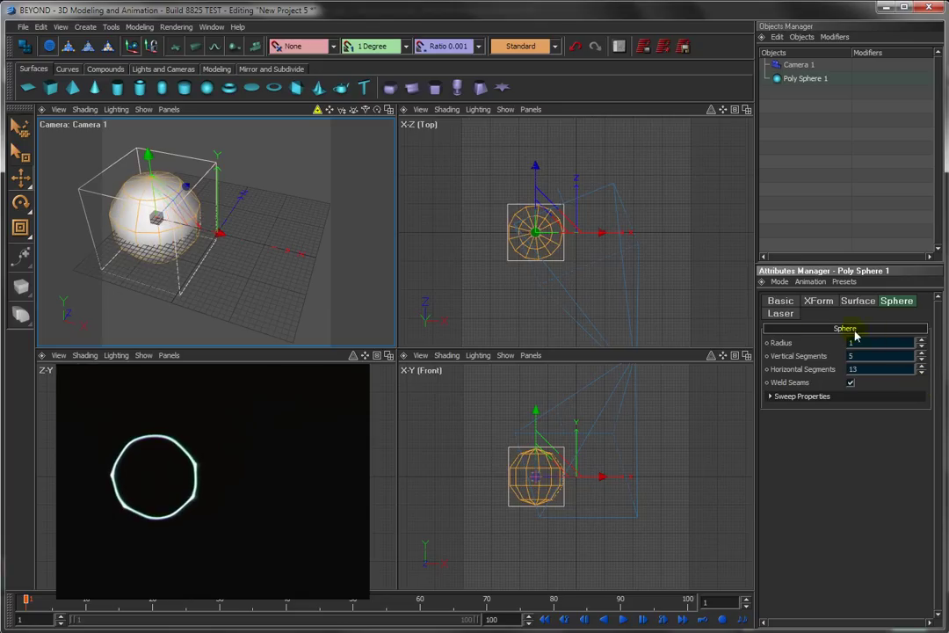
# Step: Enable Custom Line Types and Object Edges for the sphere's laser output
pyautogui.click(779, 315)
pyautogui.click(772, 373)
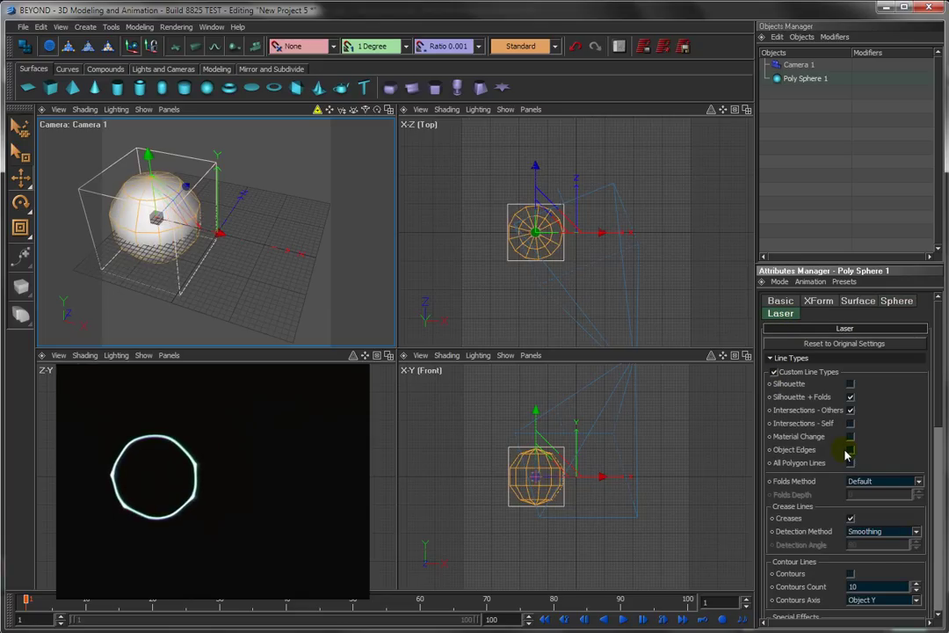
pyautogui.click(849, 449)
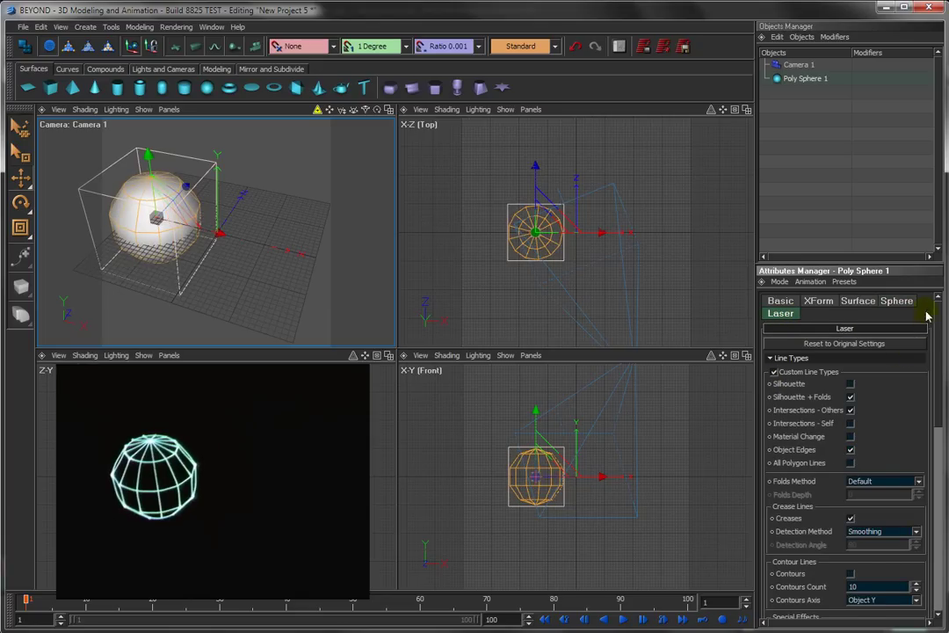
# Step: Cut the sphere to 3 vertical and 5 horizontal segments and orbit to inspect it
pyautogui.click(897, 303)
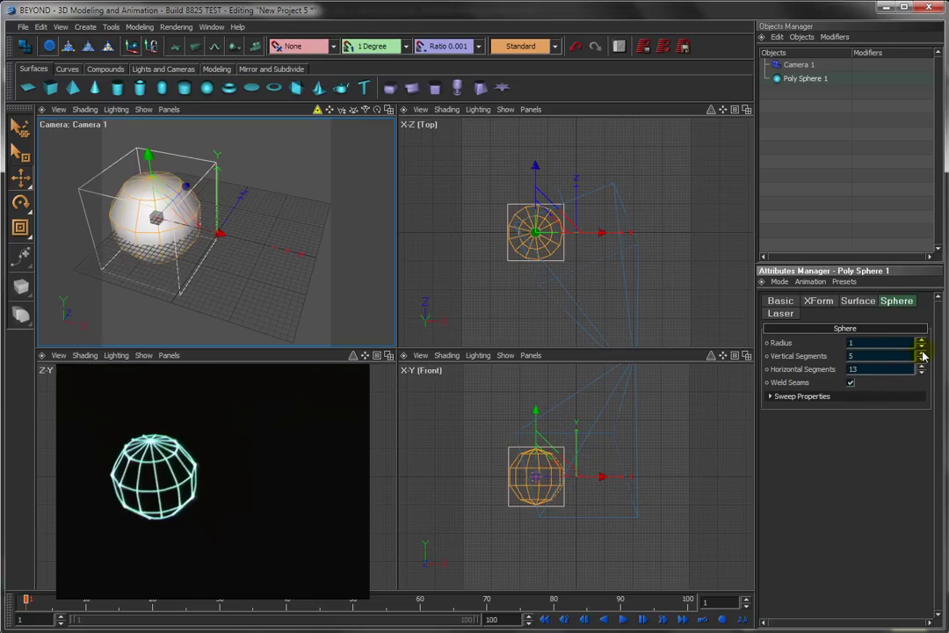
pyautogui.moveTo(922, 355); pyautogui.dragTo(917, 414)
pyautogui.moveTo(922, 362); pyautogui.dragTo(923, 363)
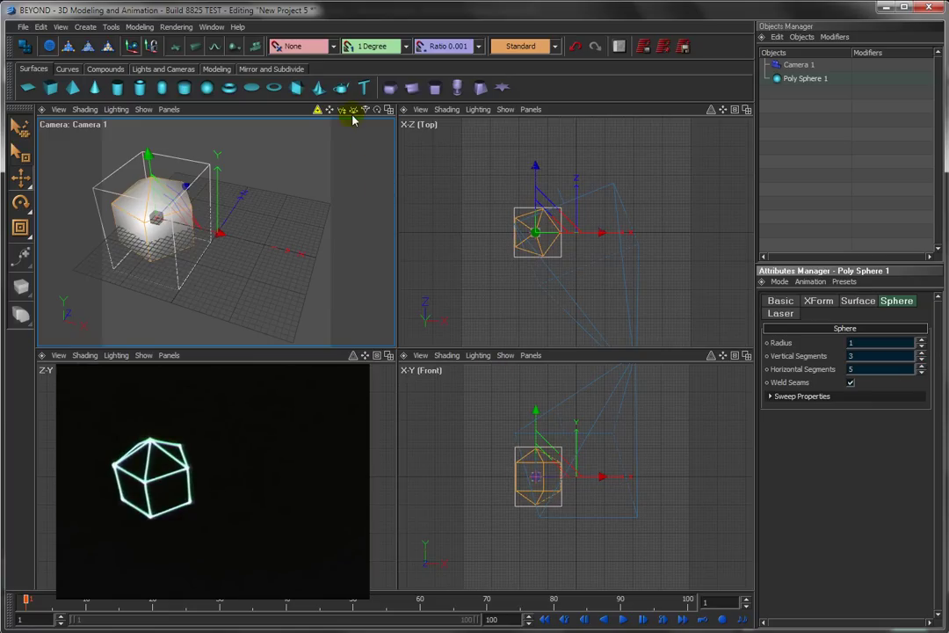
pyautogui.moveTo(332, 113); pyautogui.dragTo(352, 109)
pyautogui.moveTo(435, 167); pyautogui.dragTo(356, 117)
# Step: Delete Poly Sphere 1 from the scene
pyautogui.click(793, 80)
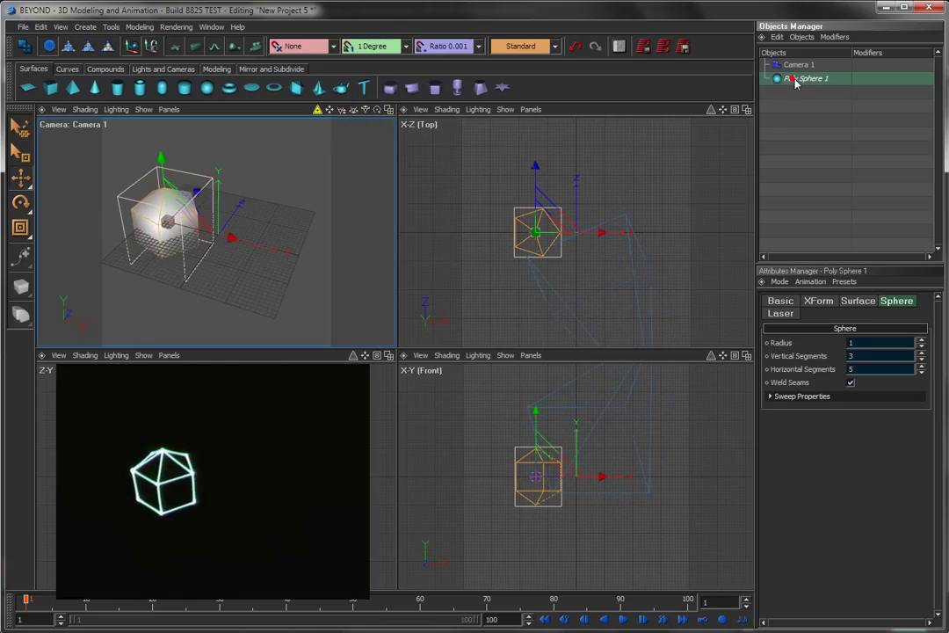
pyautogui.click(795, 80)
pyautogui.rightClick(796, 81)
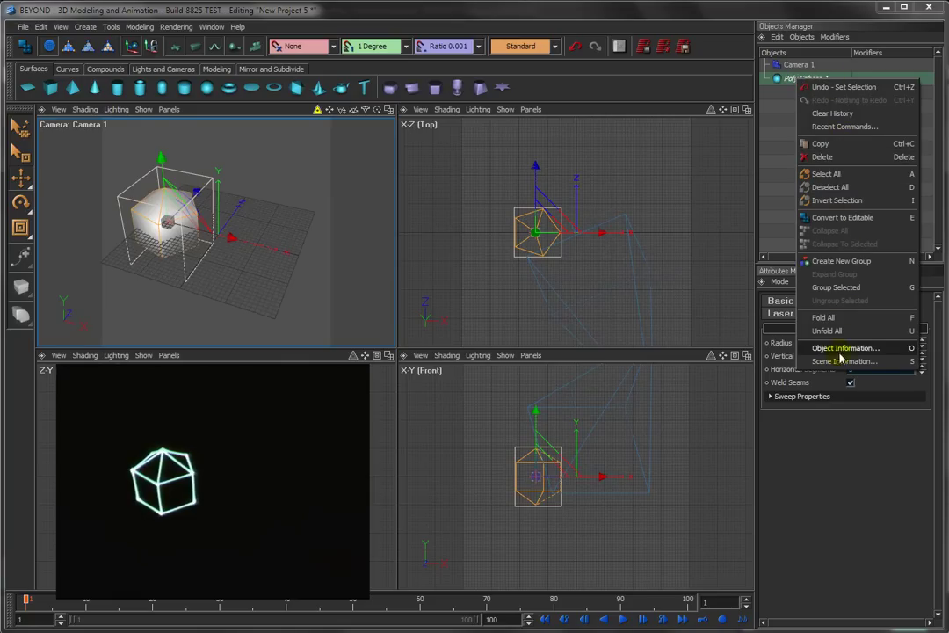
pyautogui.click(821, 157)
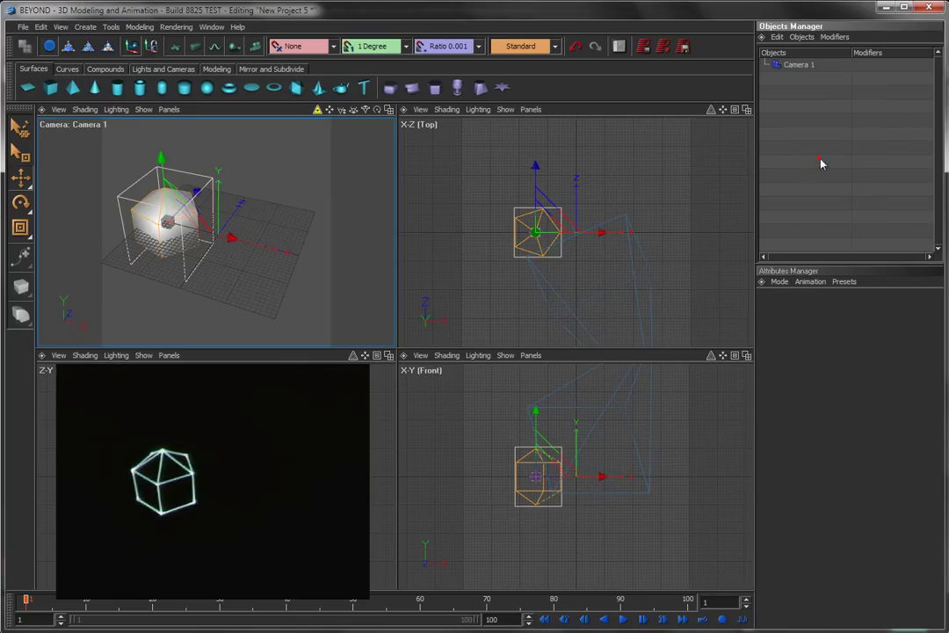
# Step: Add a torus, try different minor and major radii, then delete Poly Torus 1
pyautogui.click(230, 88)
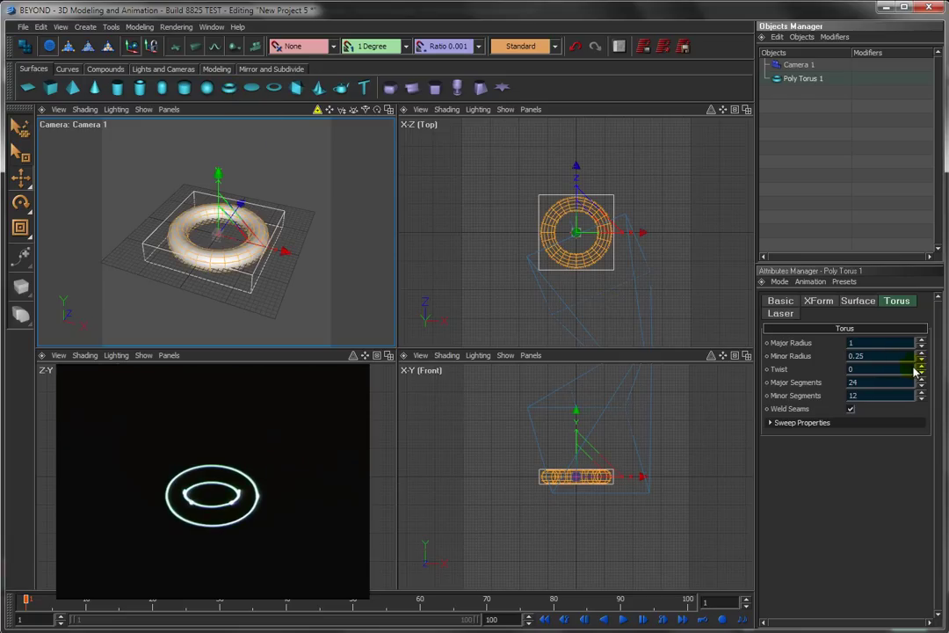
pyautogui.moveTo(921, 355); pyautogui.dragTo(921, 413)
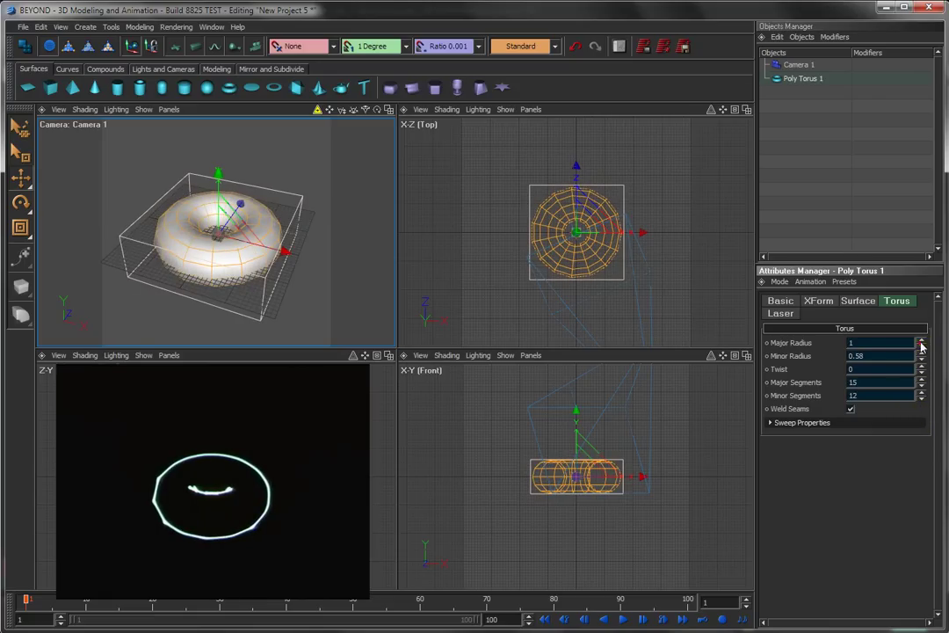
pyautogui.moveTo(921, 347)
pyautogui.mouseDown()
pyautogui.moveTo(920, 313)
pyautogui.moveTo(922, 345)
pyautogui.moveTo(928, 331)
pyautogui.mouseUp()
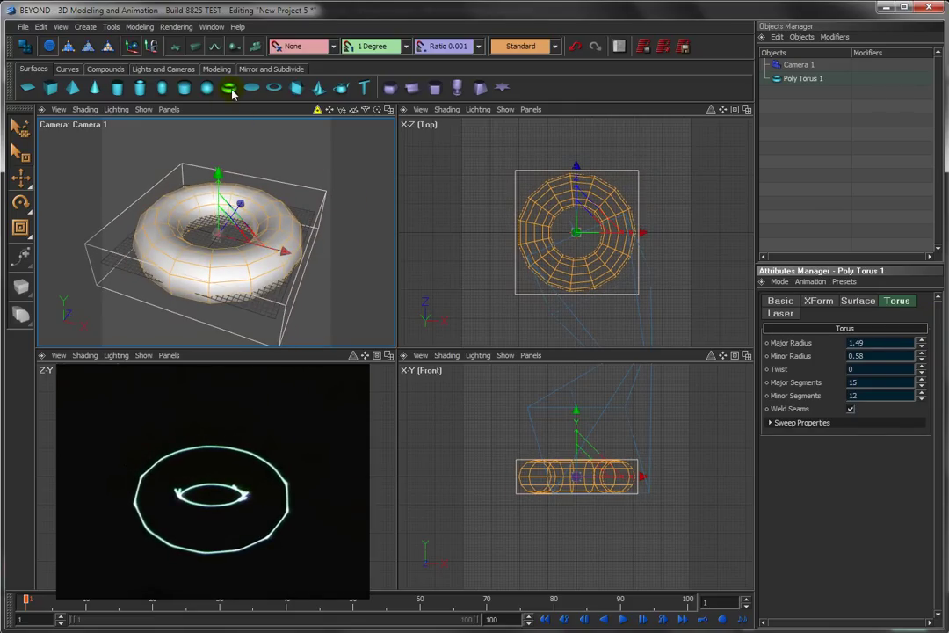
pyautogui.rightClick(795, 81)
pyautogui.click(812, 214)
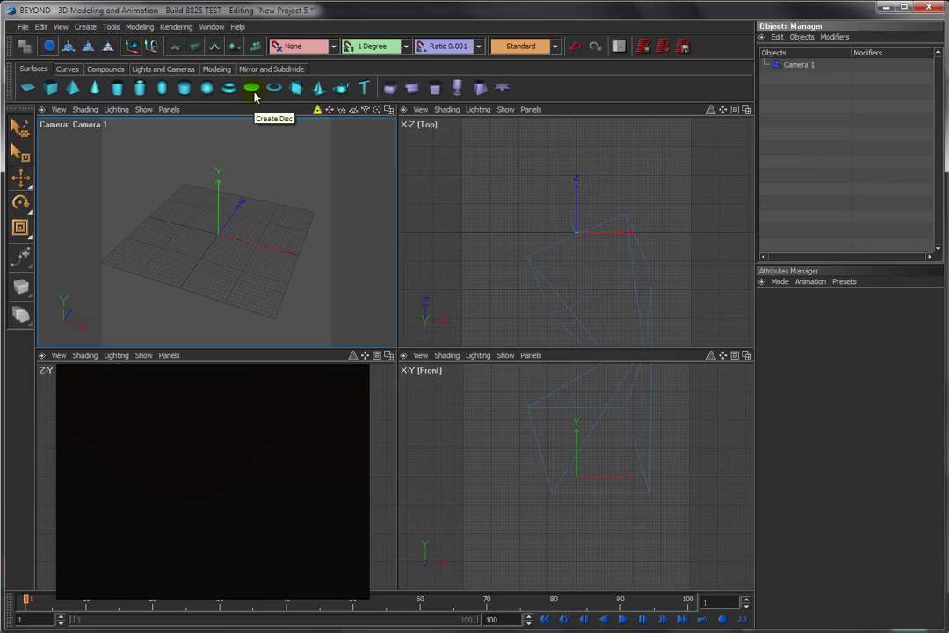
# Step: Add a disc and enlarge its outer radius to 1.83
pyautogui.click(252, 89)
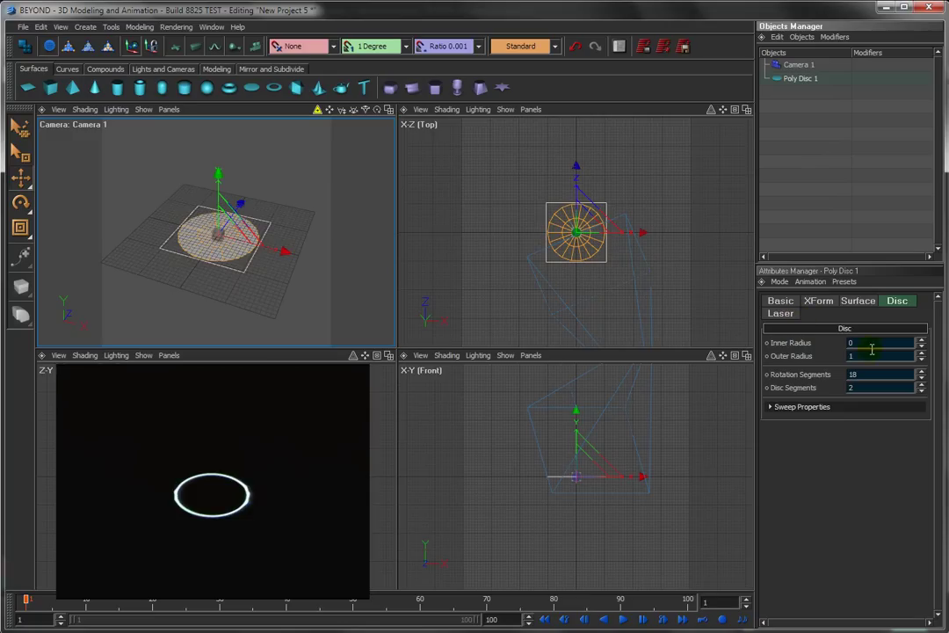
pyautogui.click(887, 304)
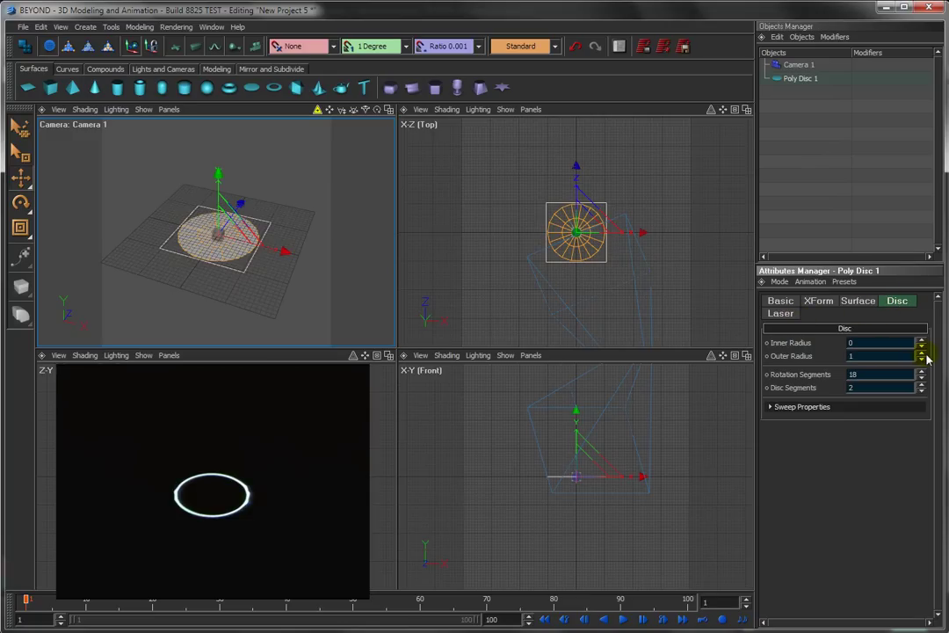
pyautogui.moveTo(922, 357); pyautogui.dragTo(917, 327)
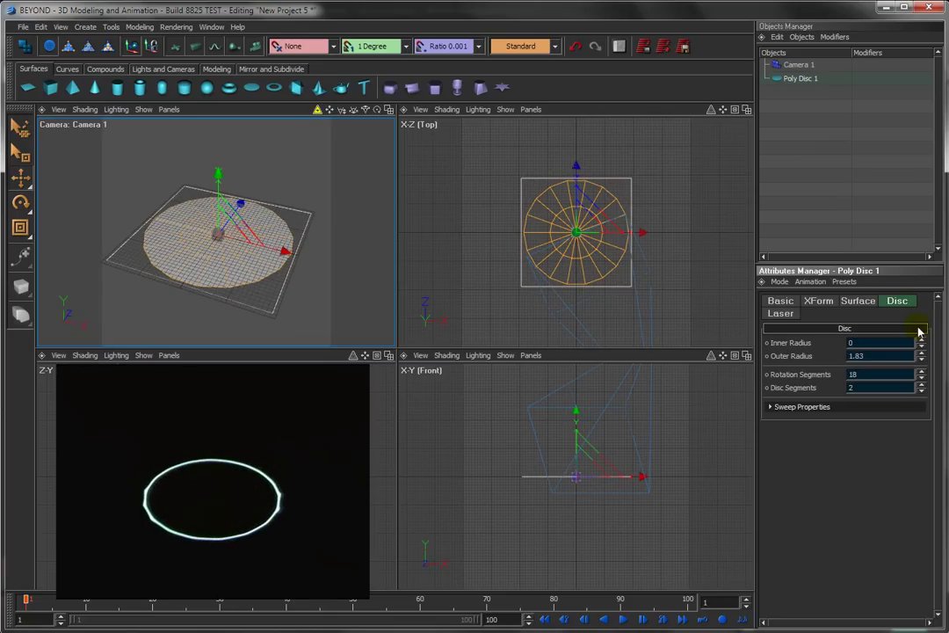
# Step: Enable Custom Line Types and Object Edges for the disc's laser output, then delete Poly Disc 1
pyautogui.click(780, 315)
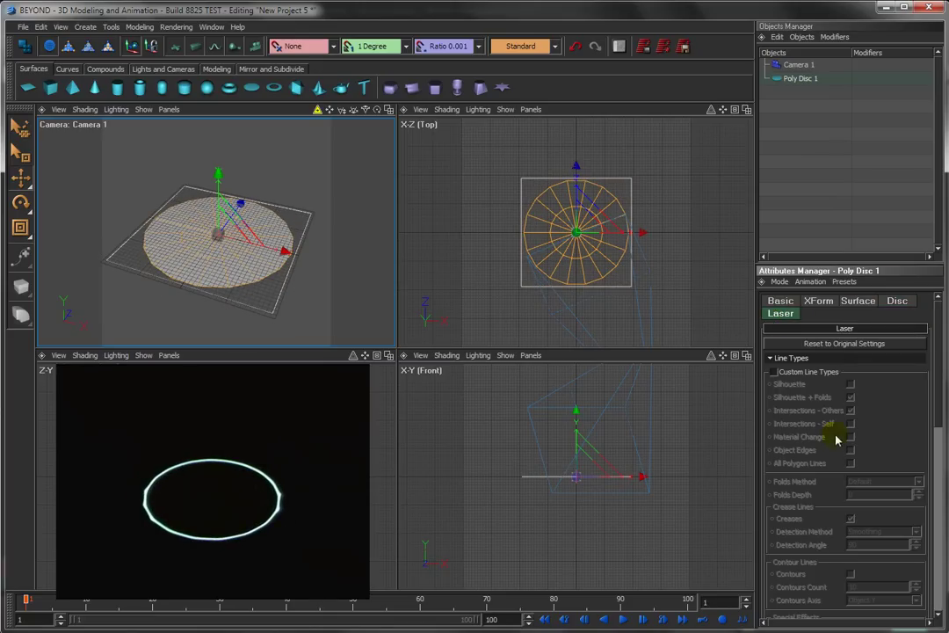
pyautogui.click(773, 372)
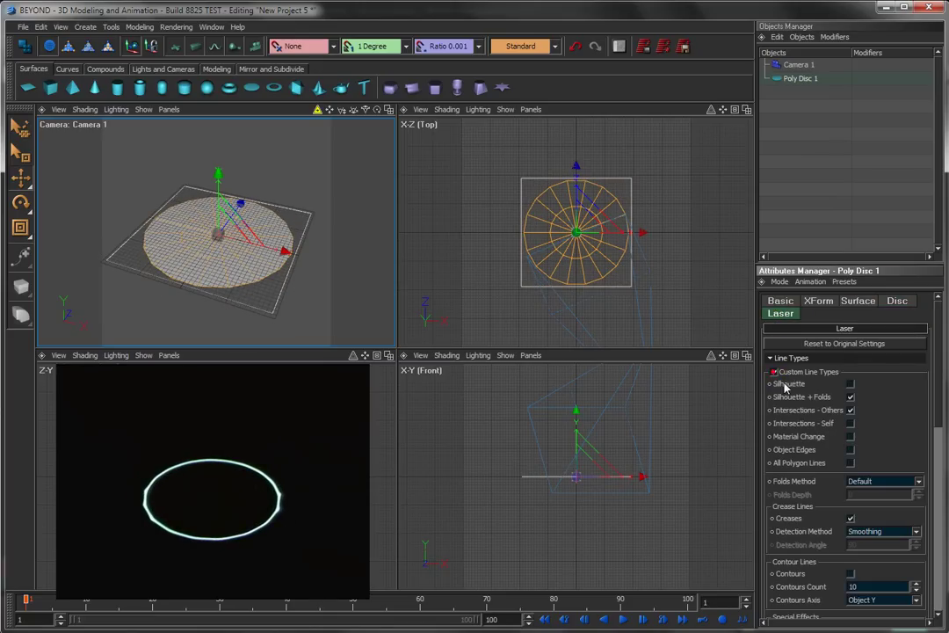
pyautogui.click(849, 450)
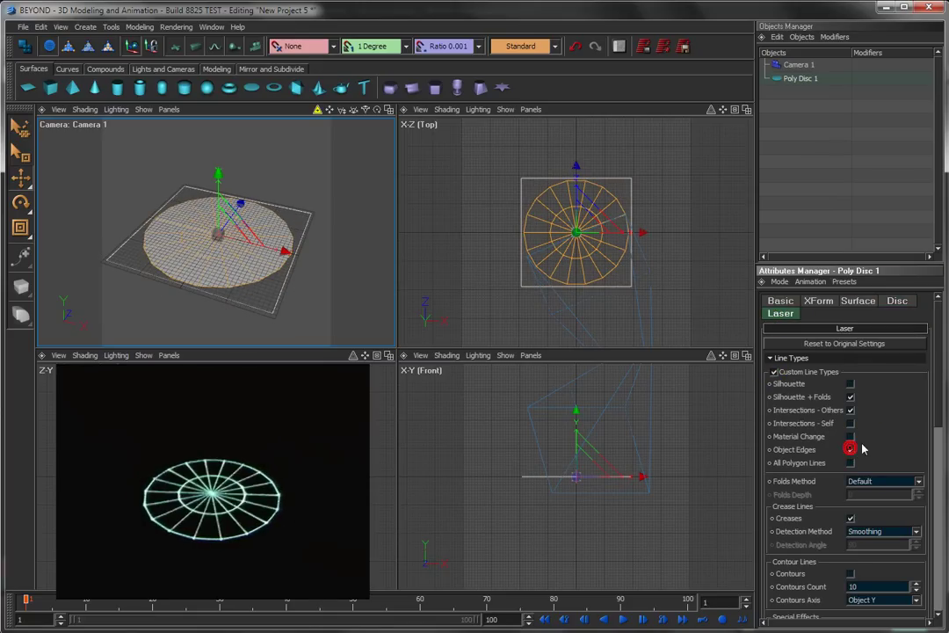
pyautogui.click(897, 301)
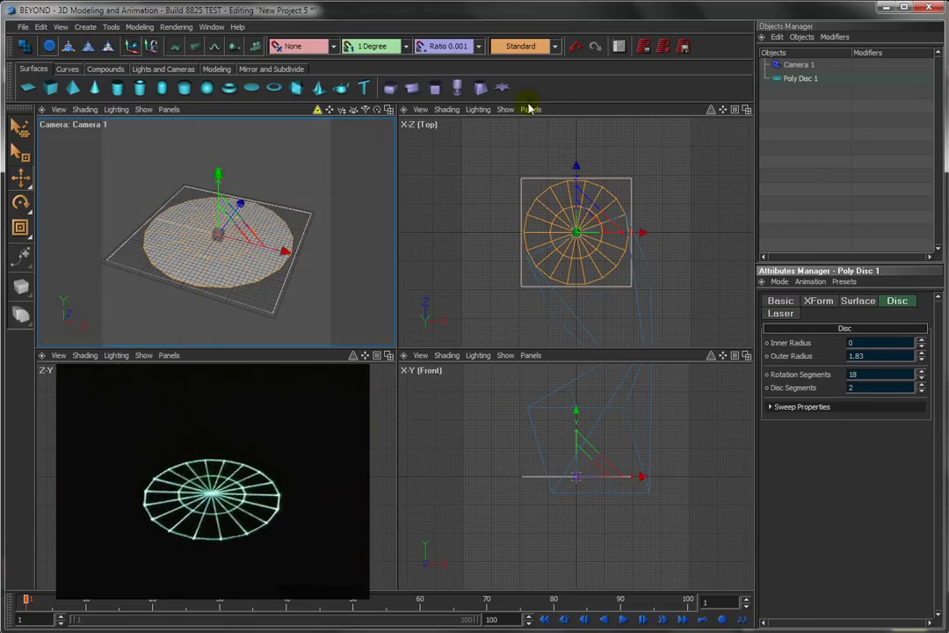
pyautogui.rightClick(793, 78)
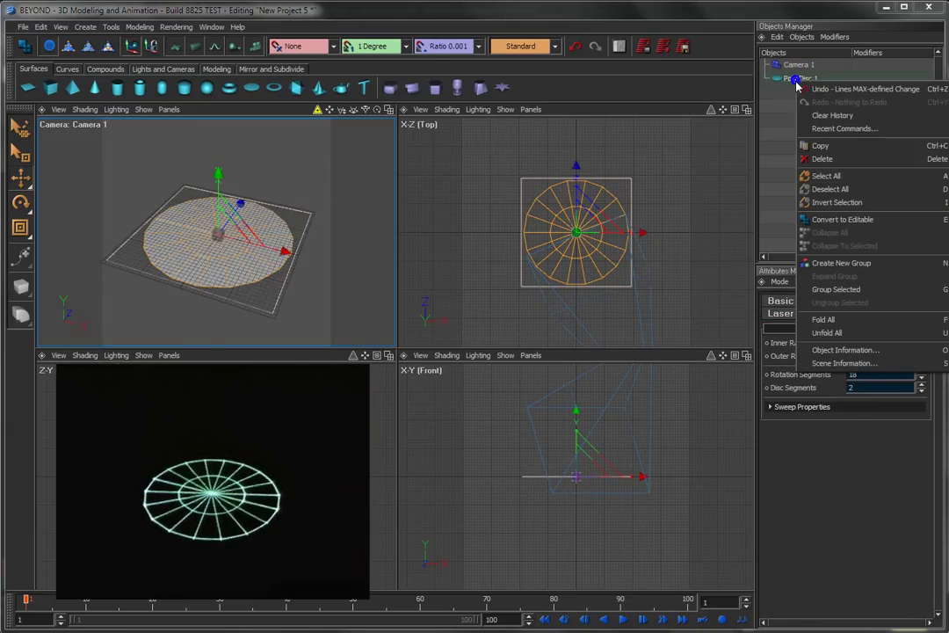
pyautogui.click(820, 163)
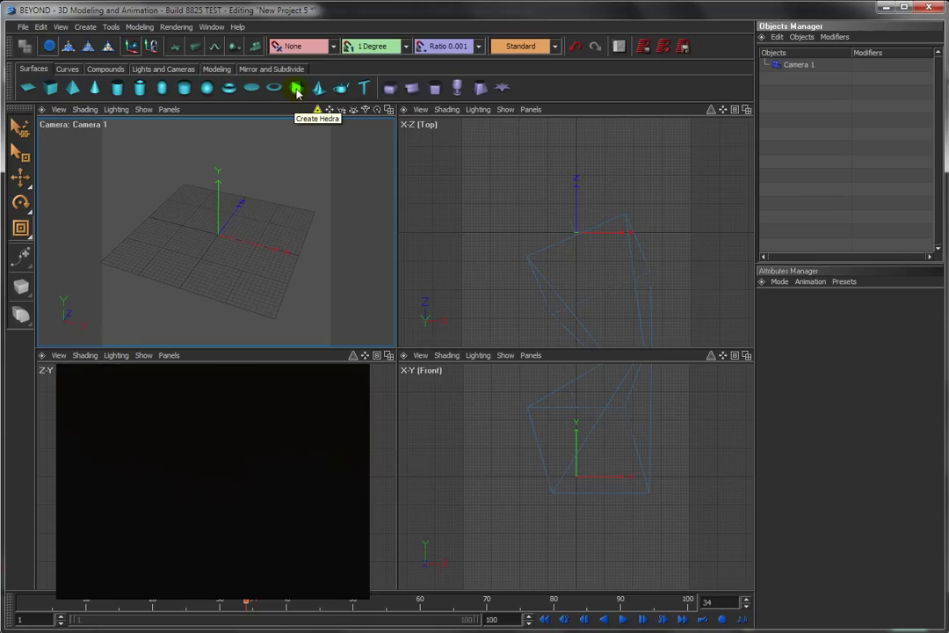
# Step: Add a polyhedron and orbit the view around the default tetrahedron
pyautogui.click(297, 88)
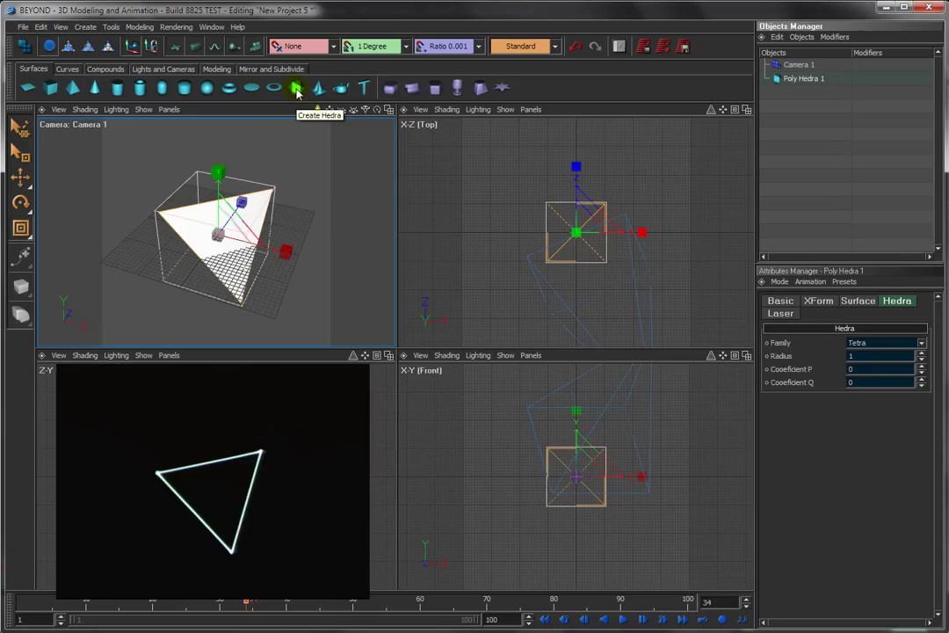
pyautogui.click(896, 302)
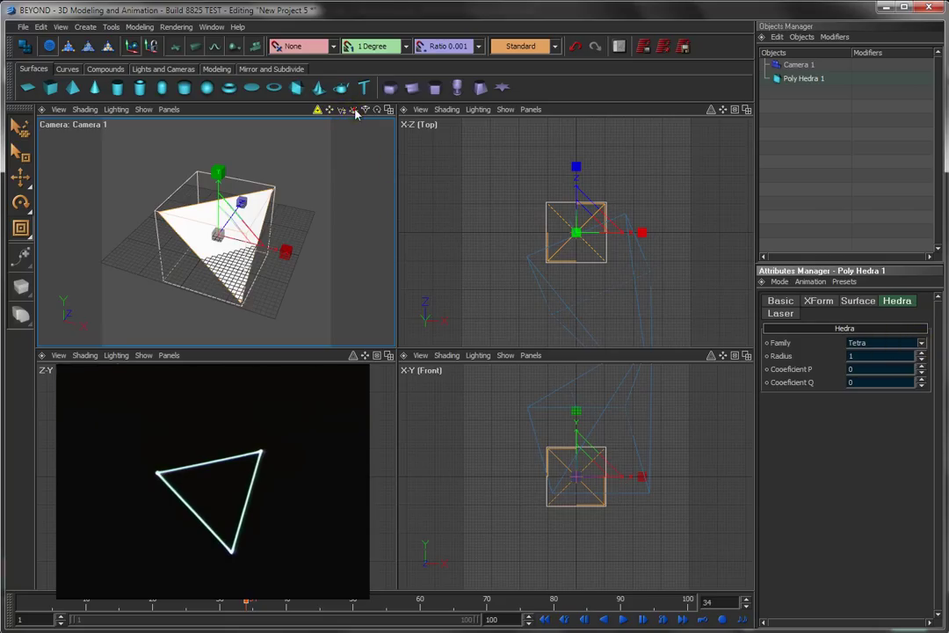
pyautogui.moveTo(356, 112); pyautogui.dragTo(513, 217)
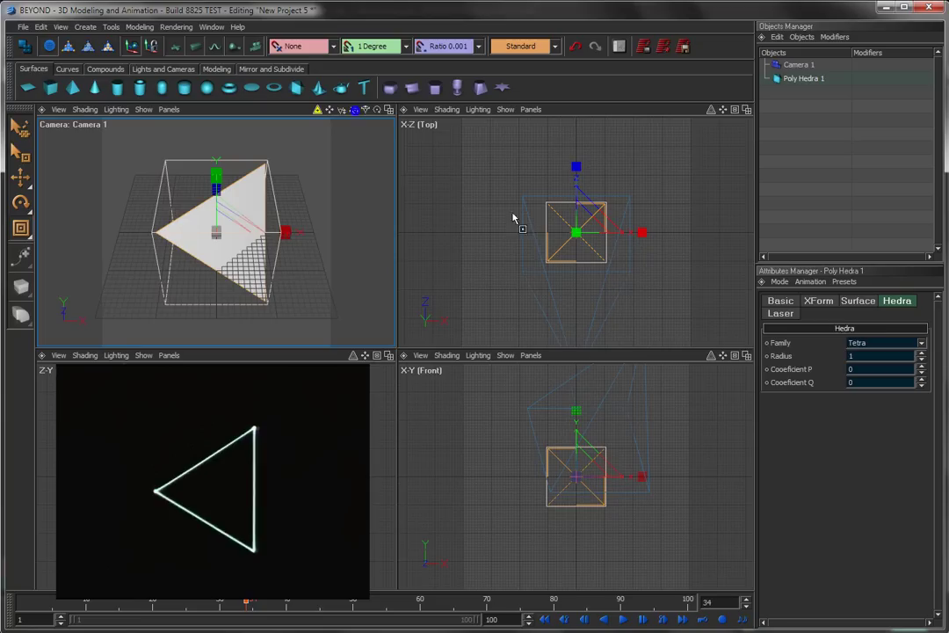
# Step: Change the polyhedron Family to Octa, then to Dodeca
pyautogui.click(920, 343)
pyautogui.click(894, 372)
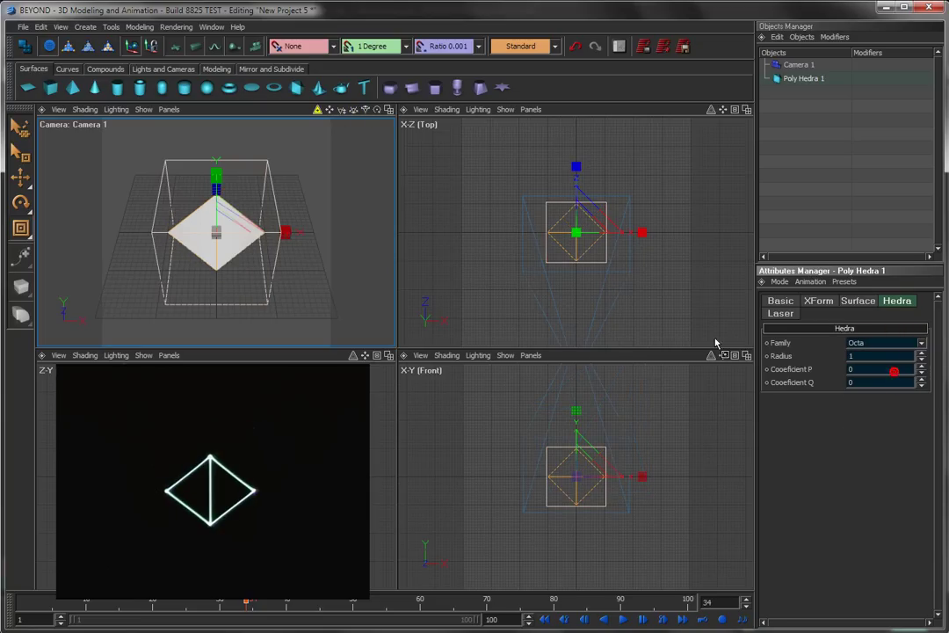
pyautogui.moveTo(355, 115)
pyautogui.mouseDown()
pyautogui.moveTo(358, 308)
pyautogui.moveTo(354, 111)
pyautogui.mouseUp()
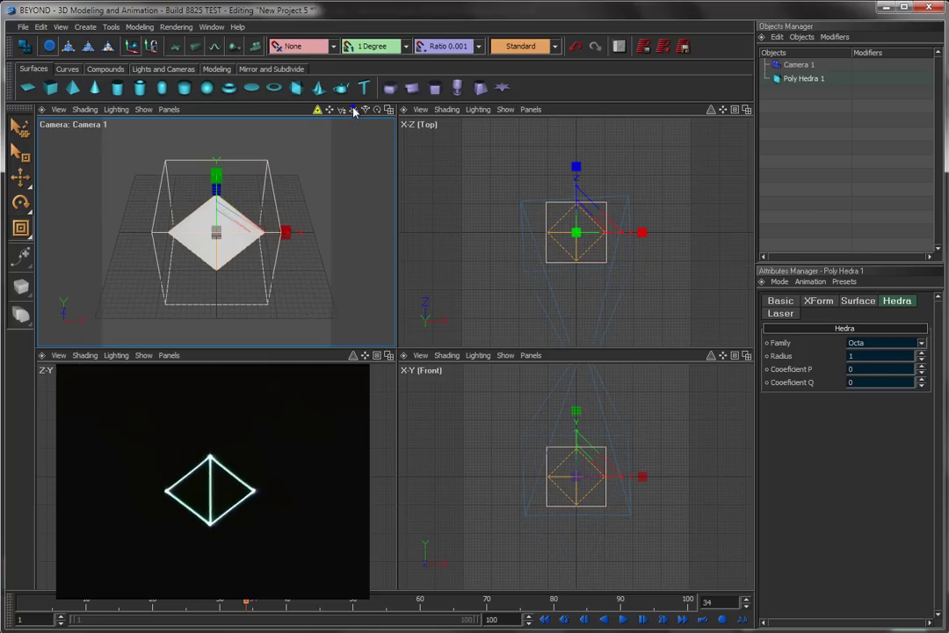
pyautogui.click(920, 342)
pyautogui.click(895, 397)
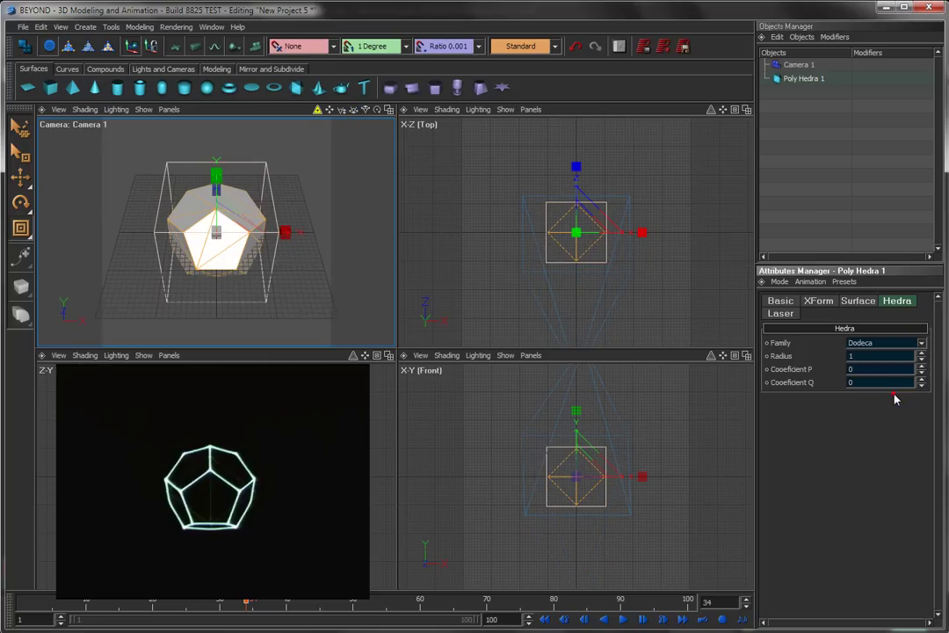